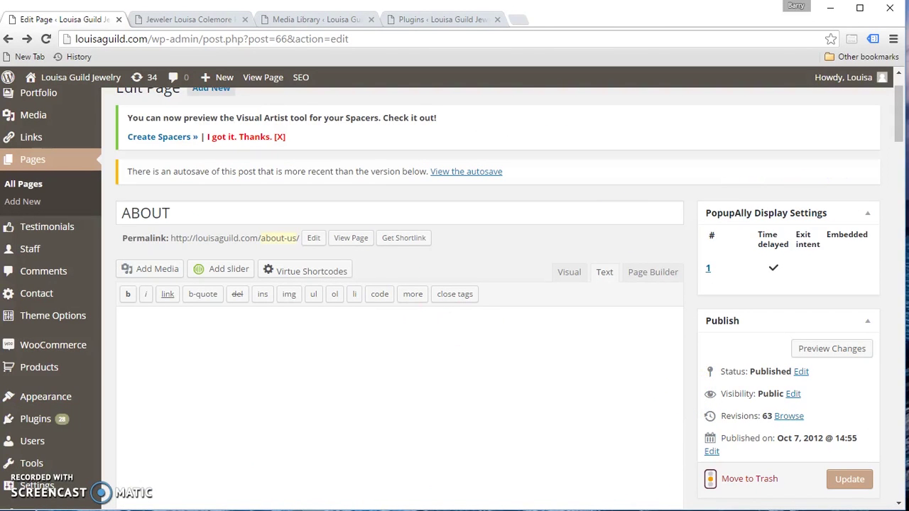
# - Bring the notes listing the required plugins into view, then hide them again
pyautogui.moveTo(908, 38); pyautogui.dragTo(662, 0)
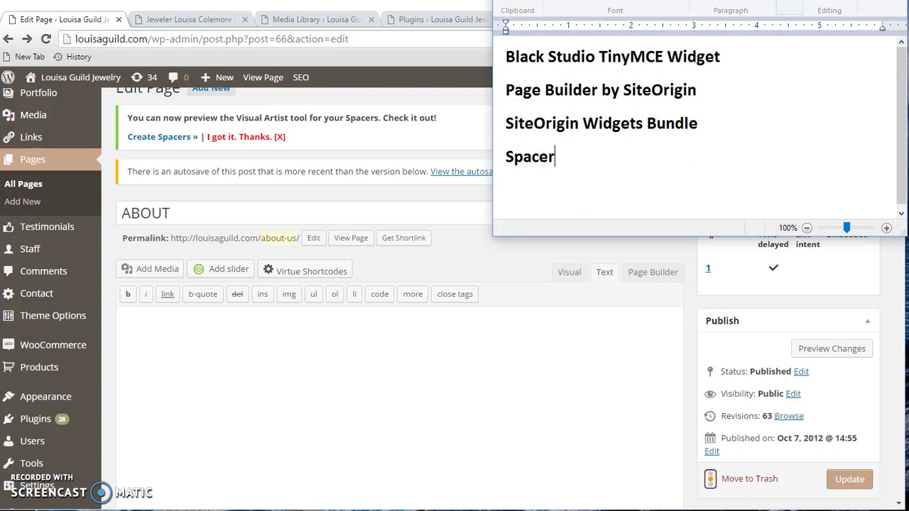
pyautogui.hotkey('alt', 'Tab')
# - Check the installed plugins list for Page Builder by SiteOrigin, then go back to the ABOUT page
pyautogui.click(460, 20)
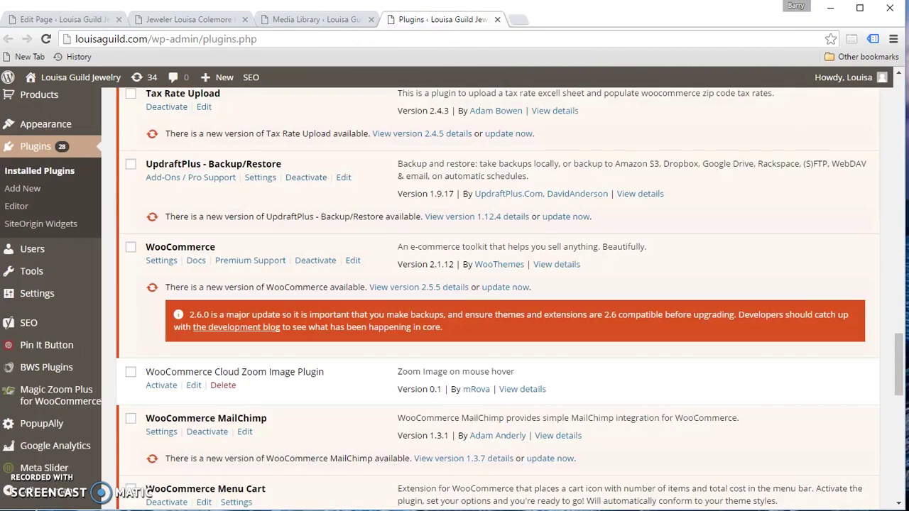
pyautogui.scroll(9, 819, 170)
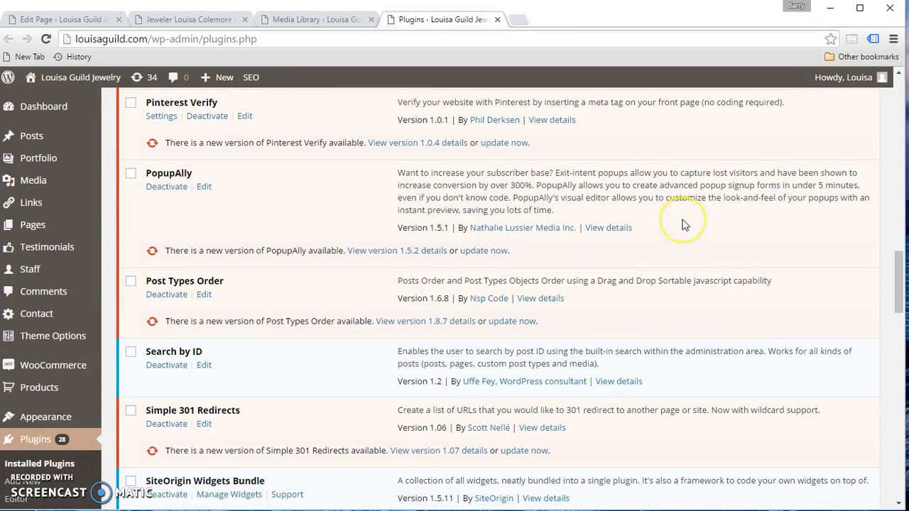
pyautogui.scroll(-9, 683, 225)
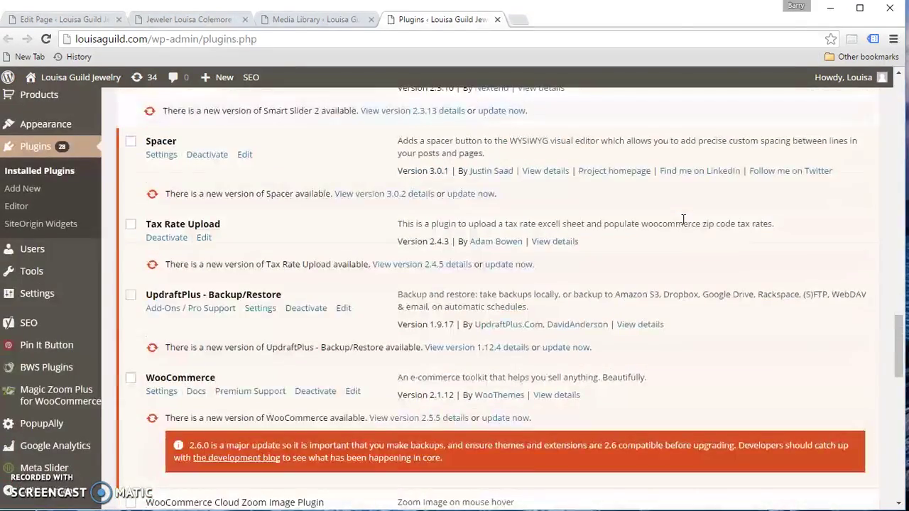
pyautogui.scroll(9, 684, 226)
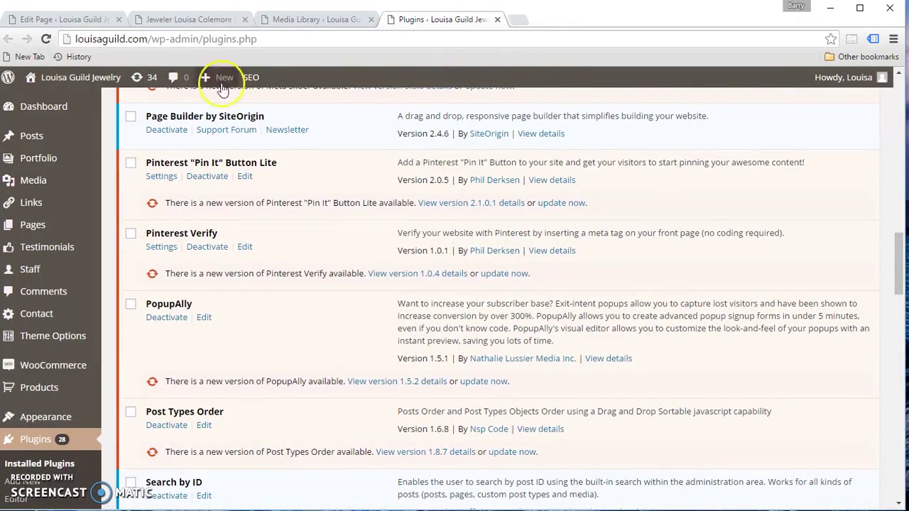
pyautogui.click(78, 18)
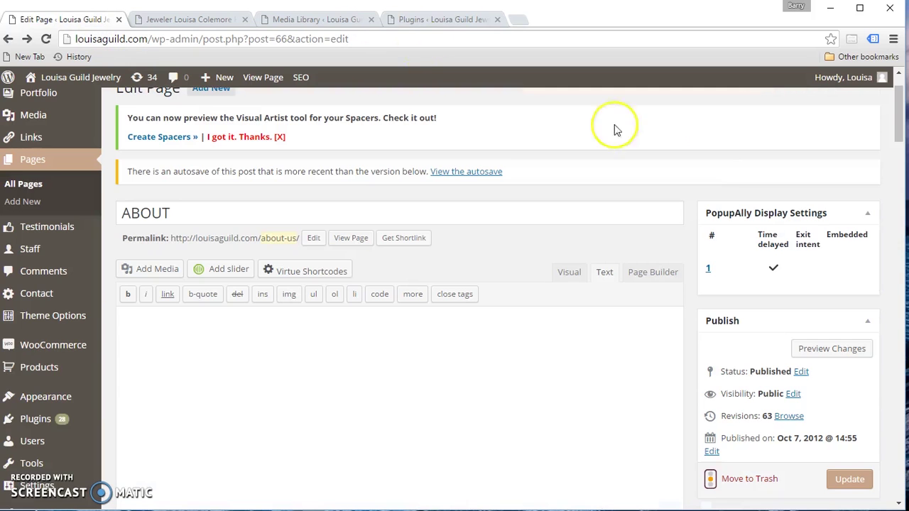
pyautogui.click(198, 20)
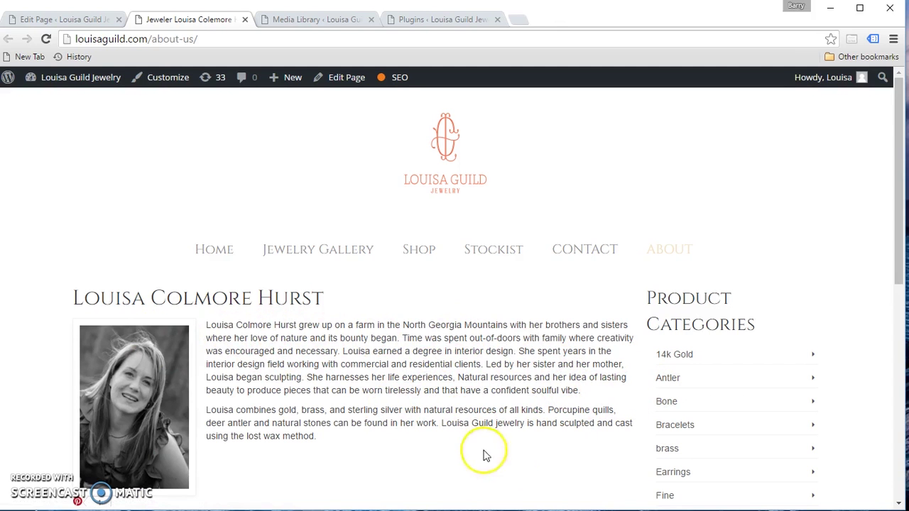
pyautogui.click(60, 20)
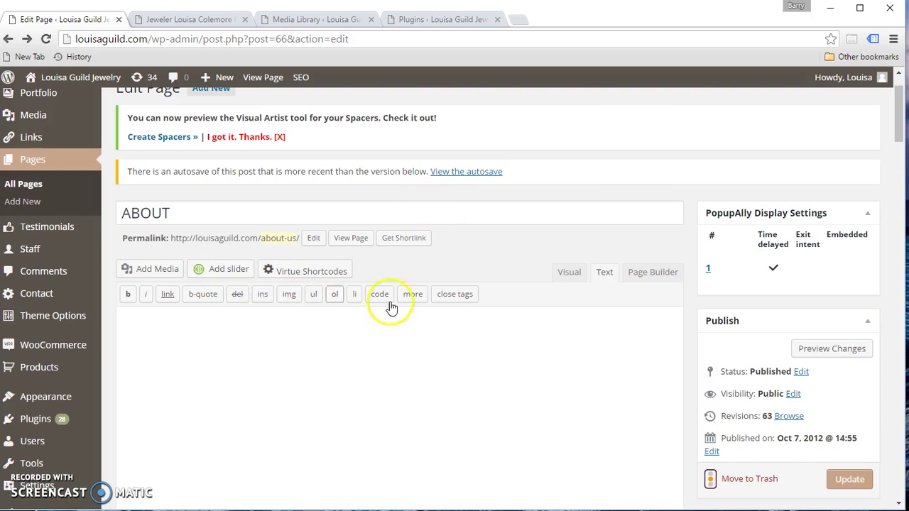
# - Switch ABOUT to Page Builder, start a two-column row, and compare with the live About page
pyautogui.click(649, 277)
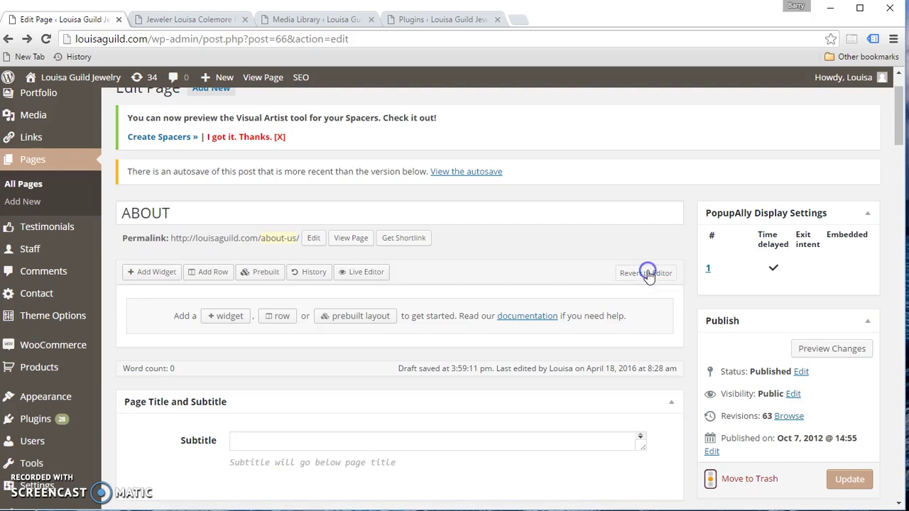
pyautogui.click(795, 313)
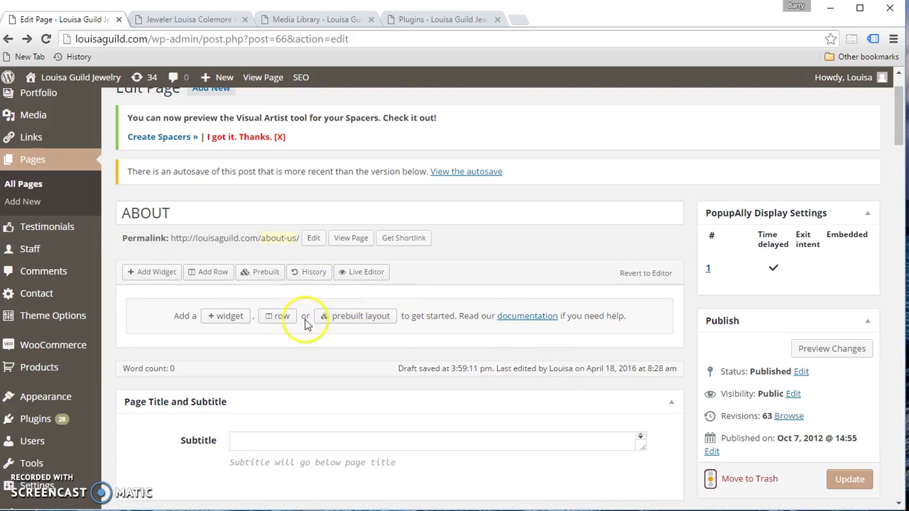
pyautogui.click(211, 272)
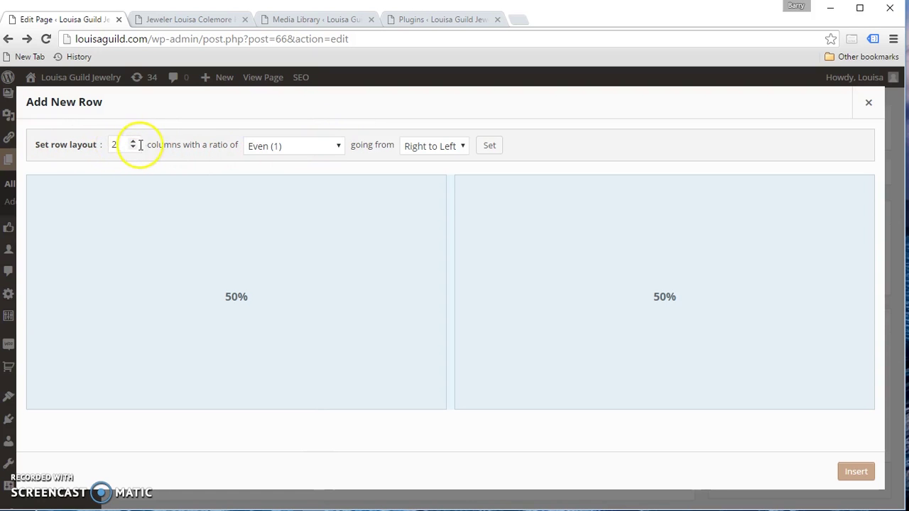
pyautogui.click(133, 148)
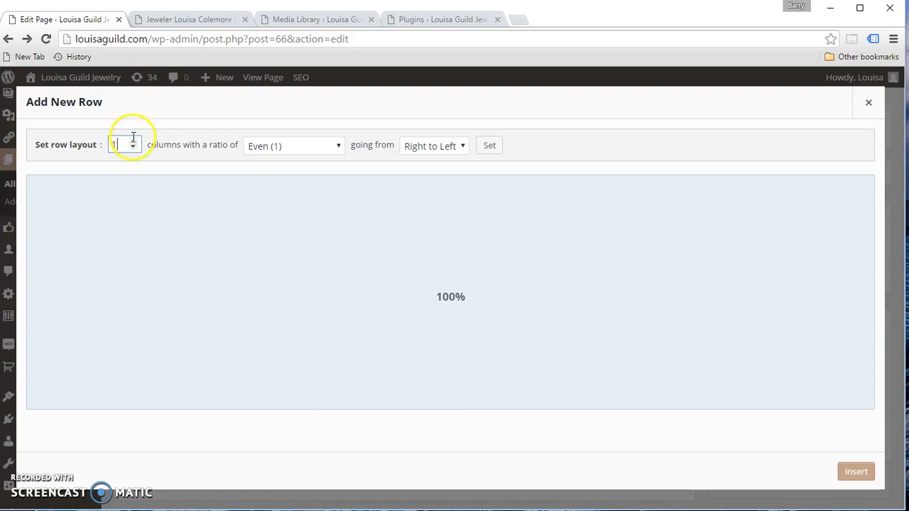
pyautogui.click(133, 141)
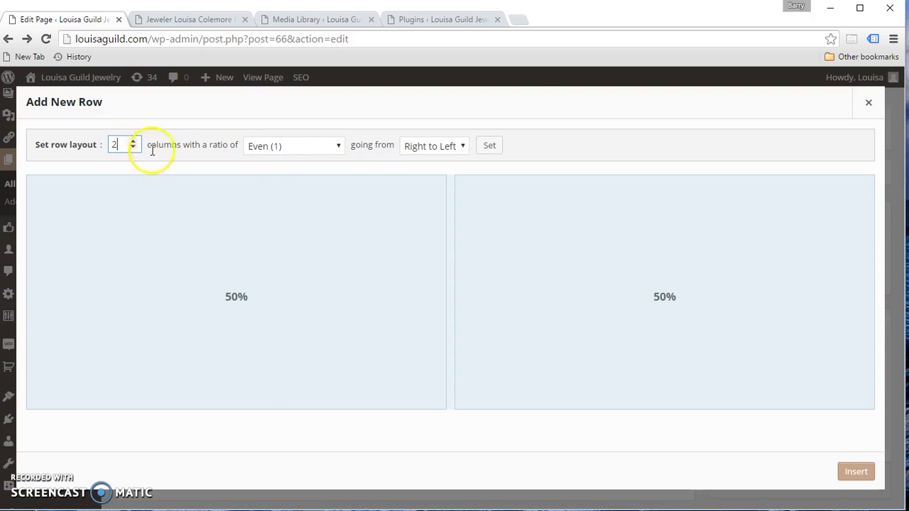
pyautogui.click(133, 141)
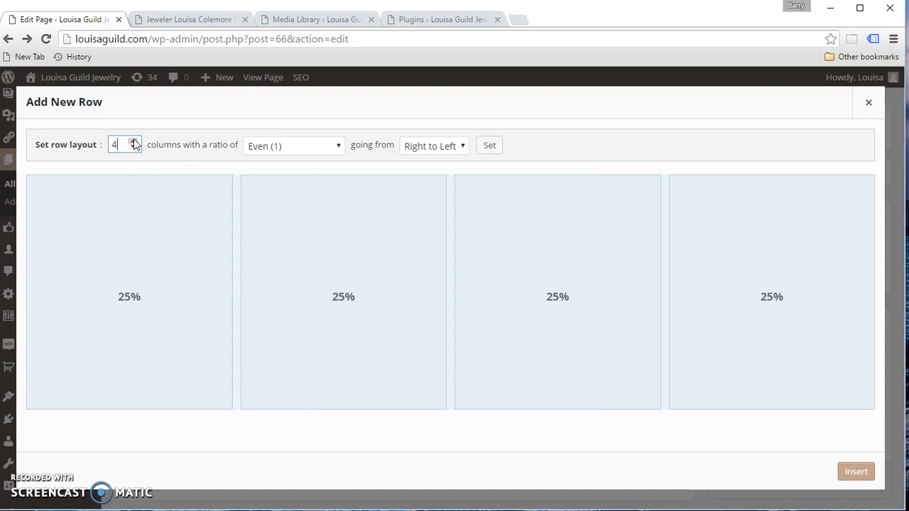
pyautogui.click(133, 150)
pyautogui.click(133, 149)
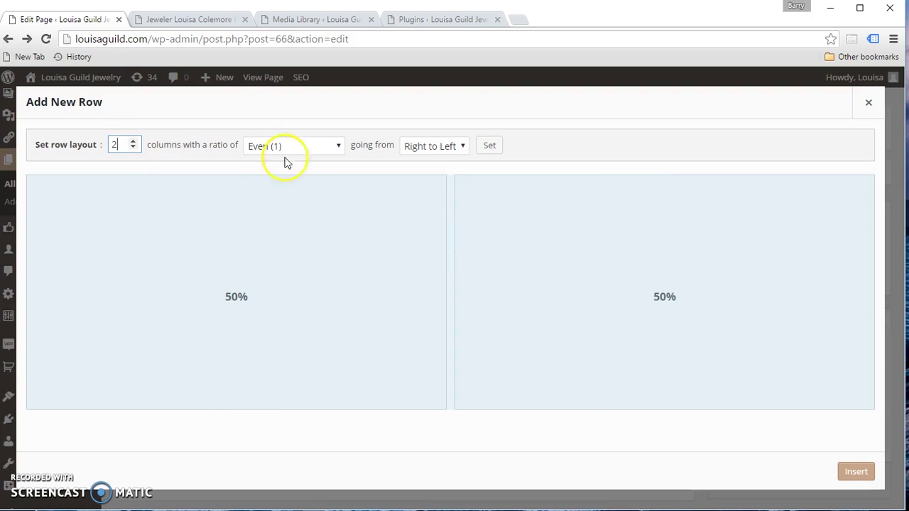
pyautogui.click(211, 21)
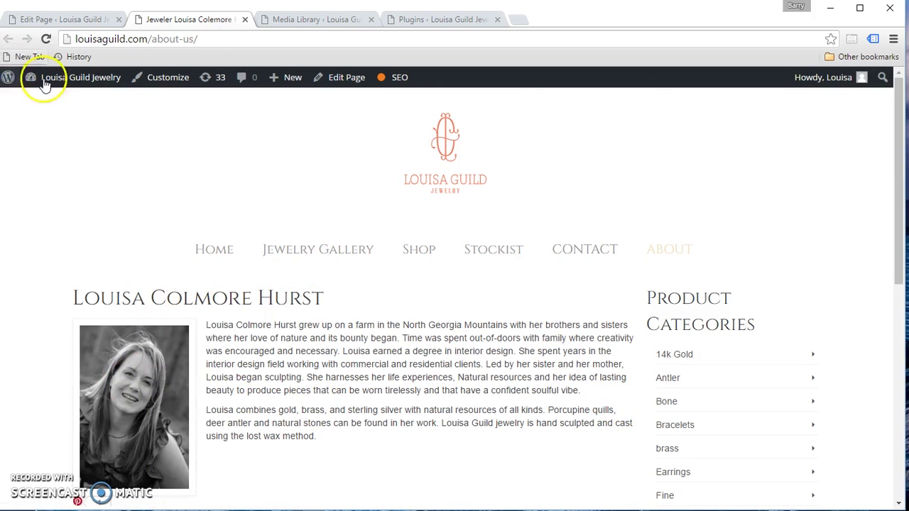
# - Return to the Add New Row dialog with its two even 50% columns
pyautogui.click(69, 20)
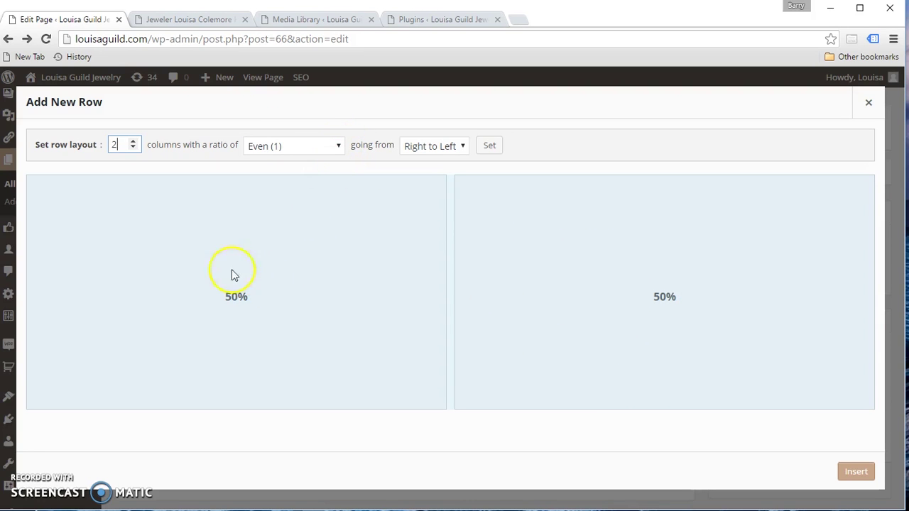
# - Insert a row using the Thirds ratio for a 25%/75% split, narrow column on the left
pyautogui.click(338, 146)
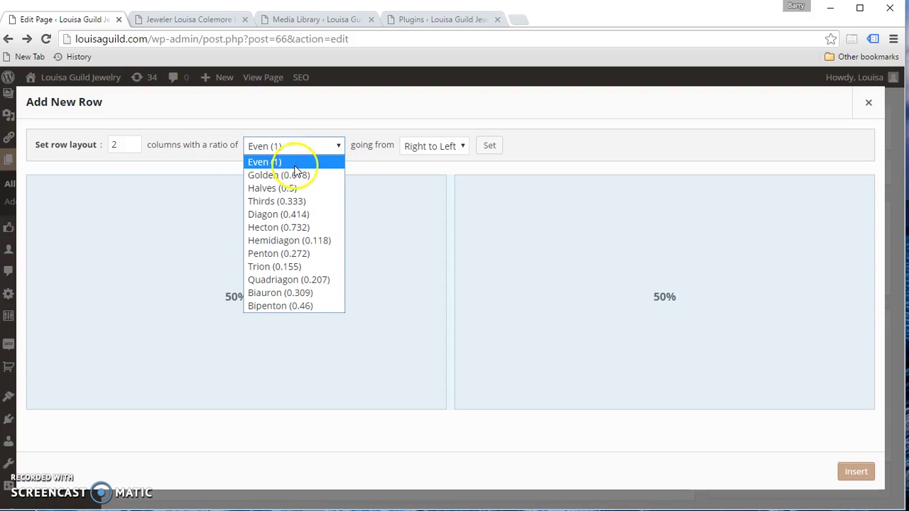
pyautogui.click(266, 201)
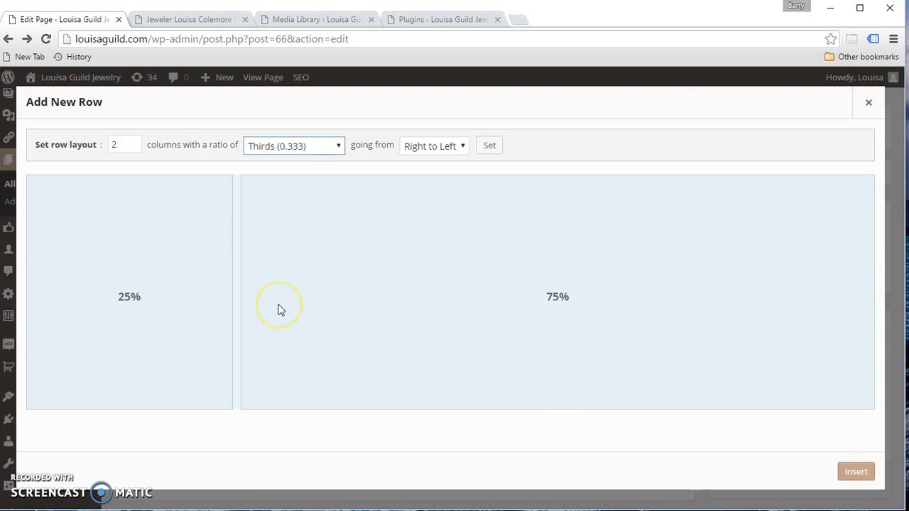
pyautogui.click(240, 282)
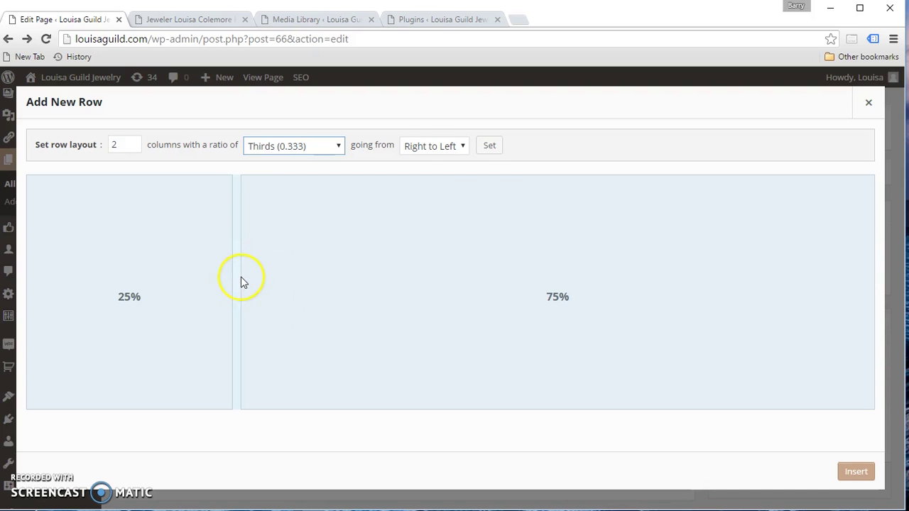
pyautogui.click(422, 149)
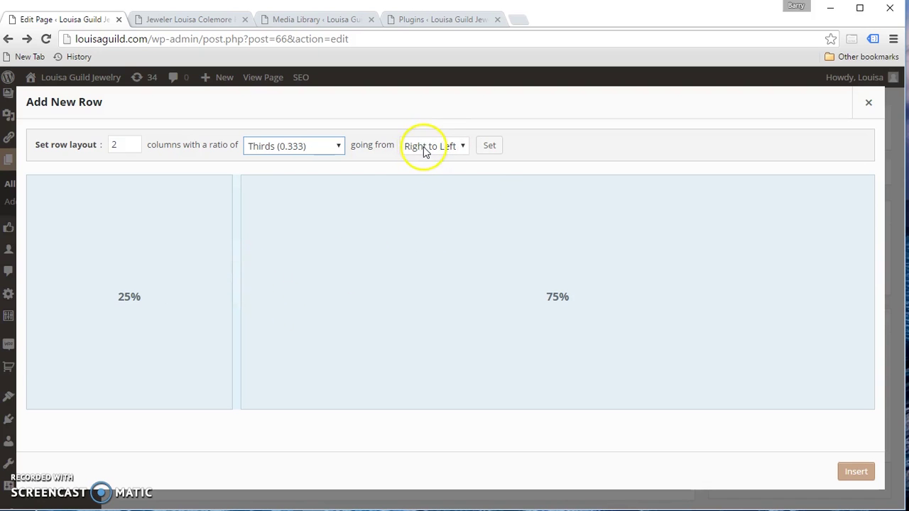
pyautogui.click(426, 154)
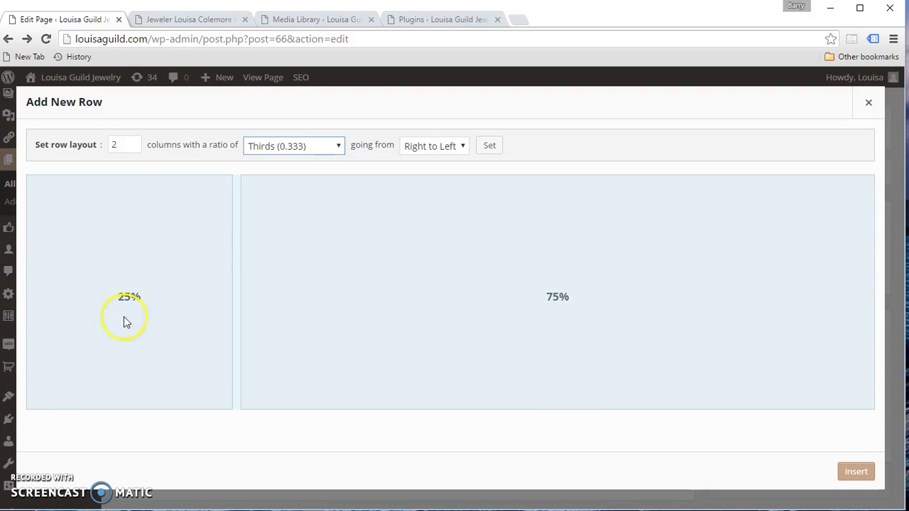
pyautogui.click(463, 147)
pyautogui.click(451, 162)
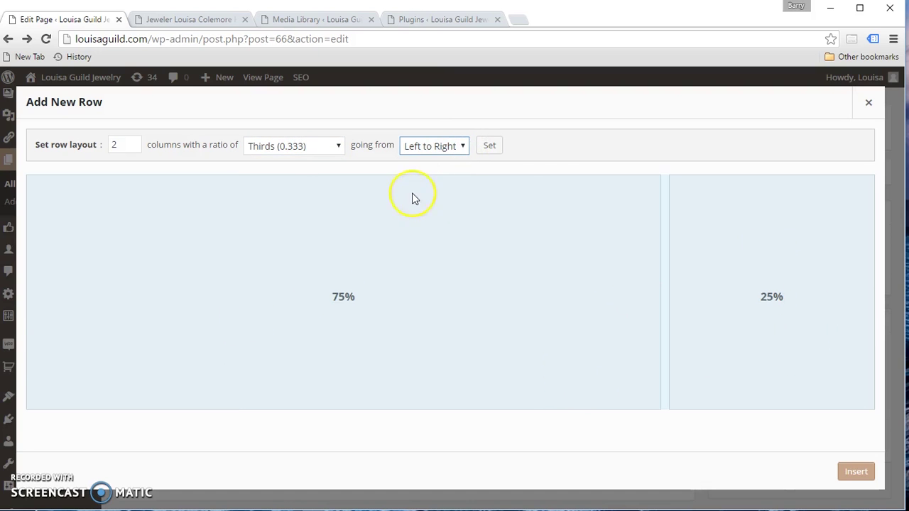
pyautogui.click(460, 146)
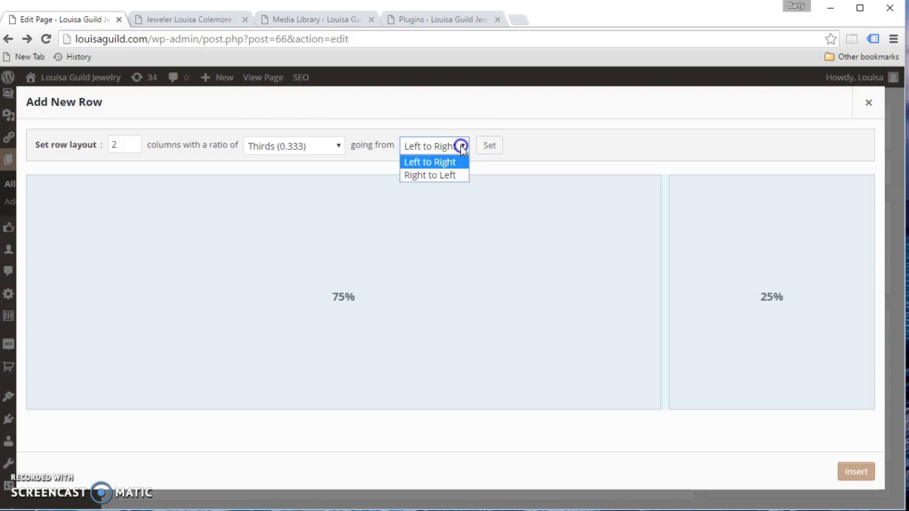
pyautogui.click(419, 176)
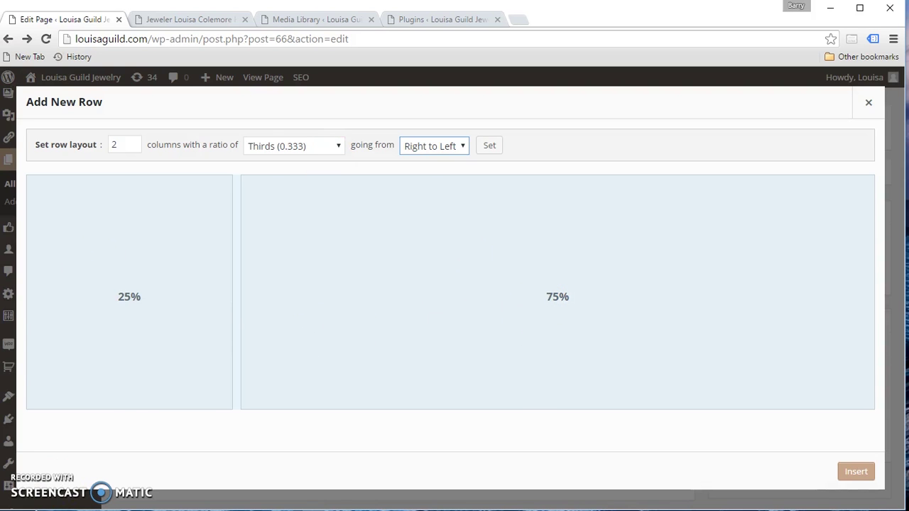
pyautogui.click(856, 471)
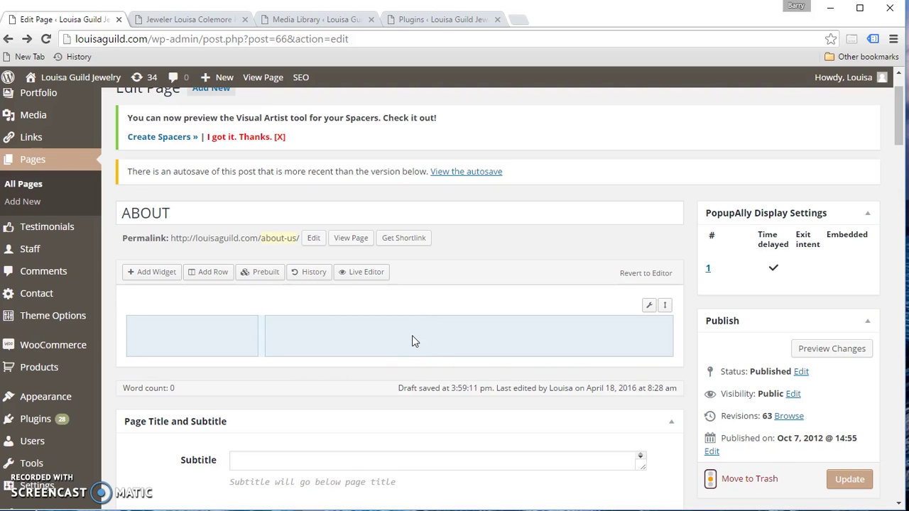
# - Add a Visual Editor widget to the left 25% column
pyautogui.click(193, 339)
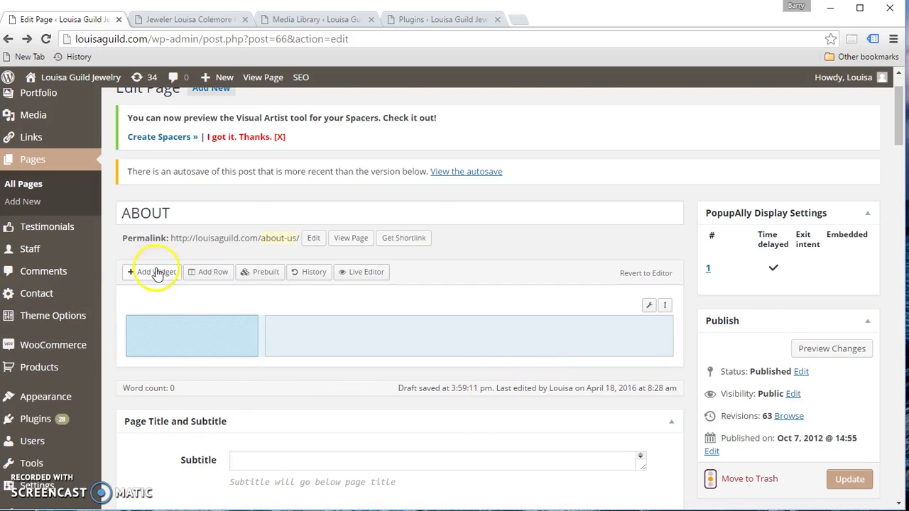
pyautogui.click(156, 272)
pyautogui.moveTo(883, 177); pyautogui.dragTo(891, 367)
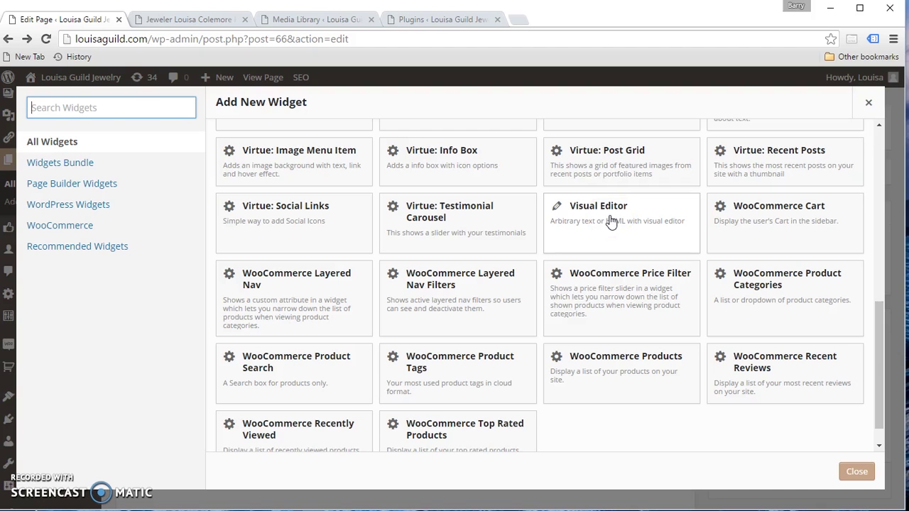
pyautogui.click(594, 207)
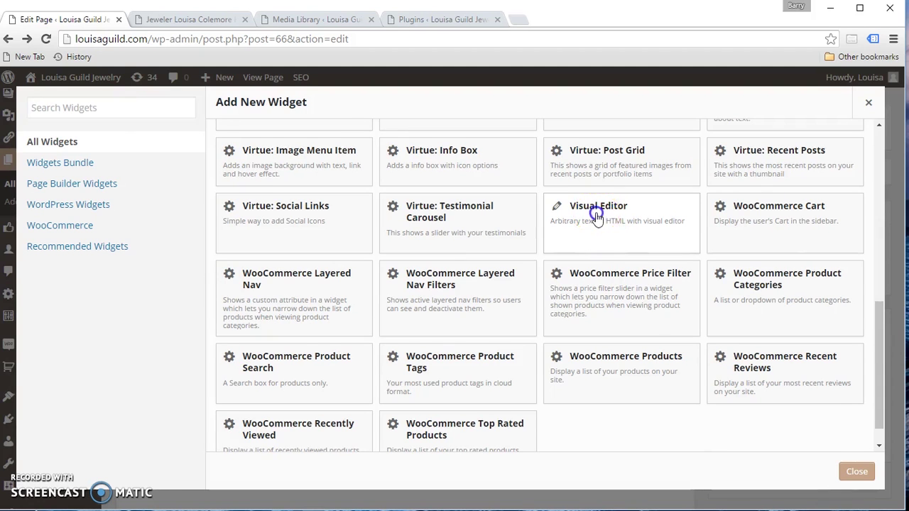
# - Add a second Visual Editor widget to the right 75% column
pyautogui.moveTo(188, 339)
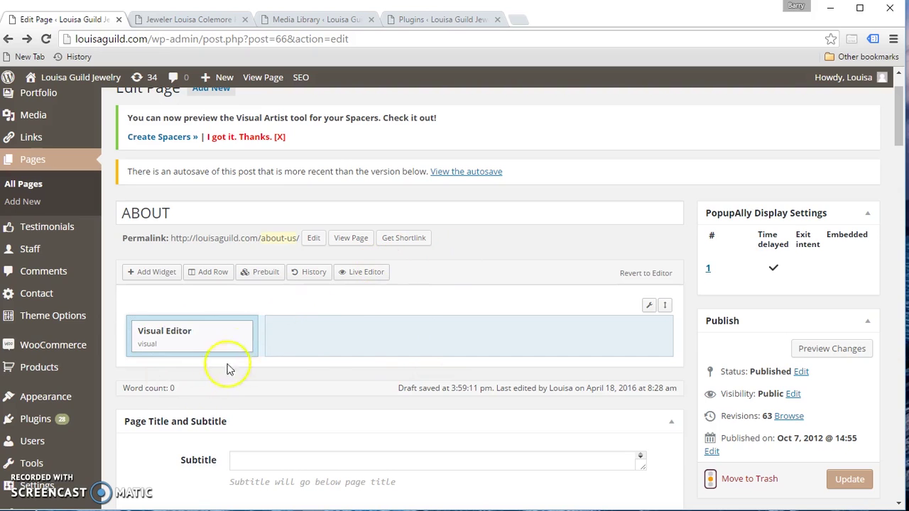
pyautogui.click(400, 334)
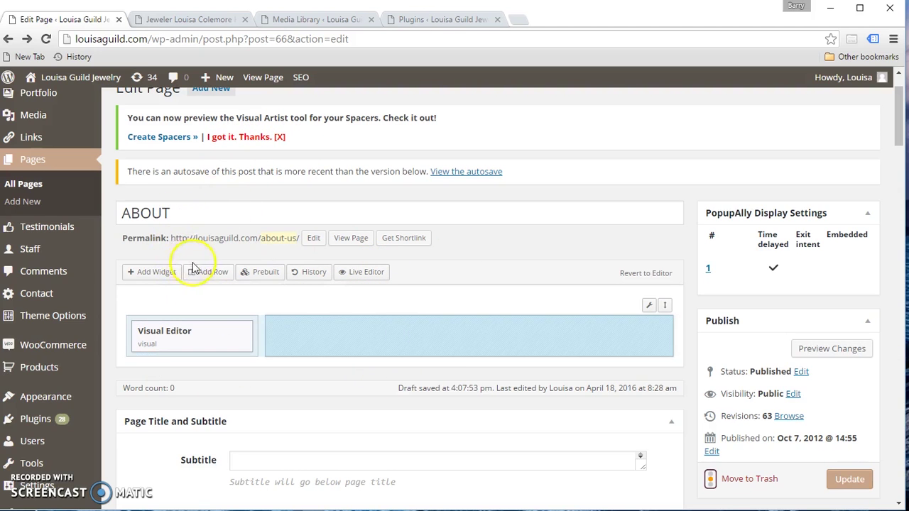
pyautogui.click(169, 276)
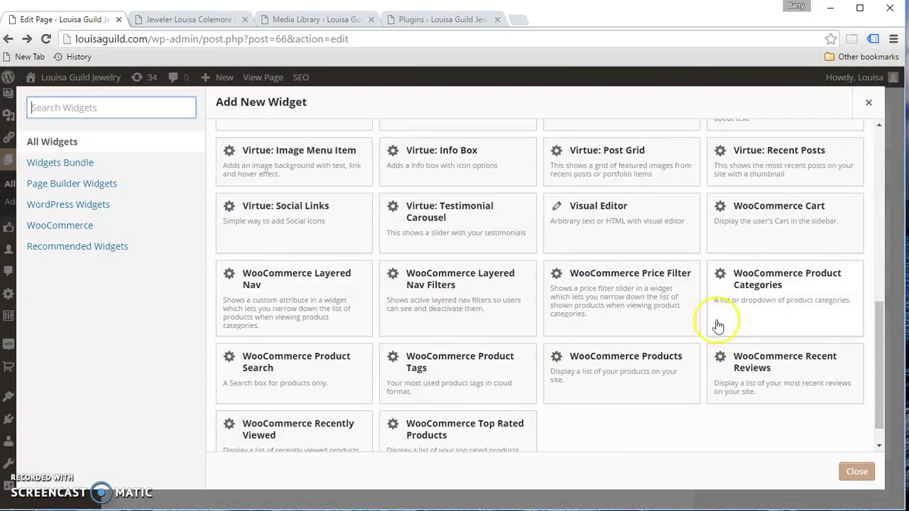
pyautogui.scroll(4, 716, 334)
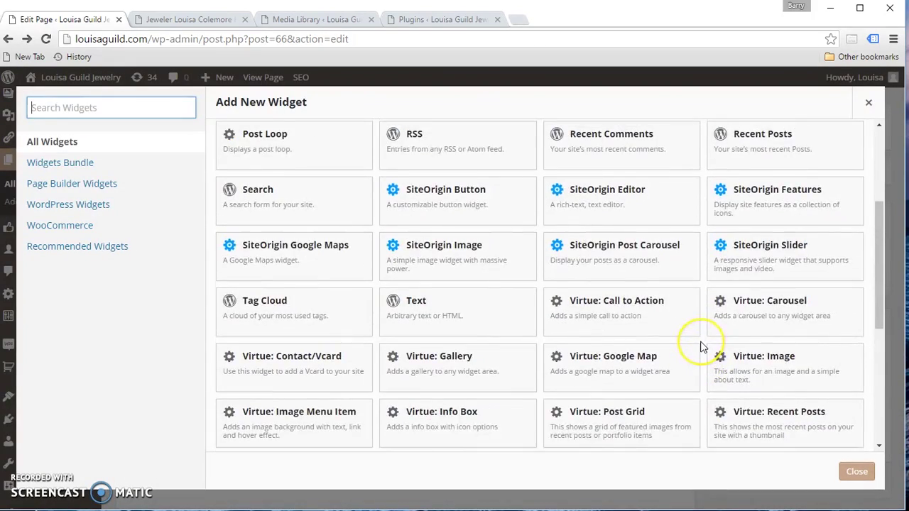
pyautogui.scroll(-4, 693, 352)
pyautogui.scroll(1, 663, 382)
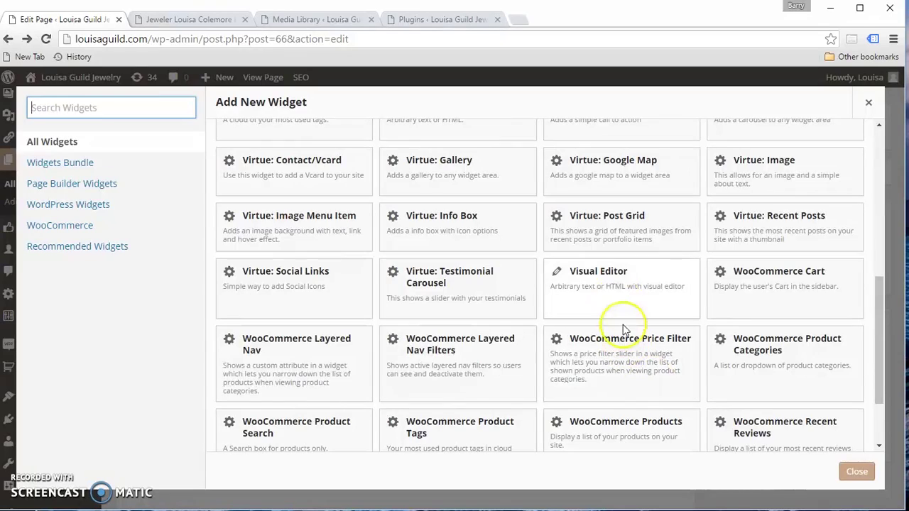
pyautogui.click(615, 277)
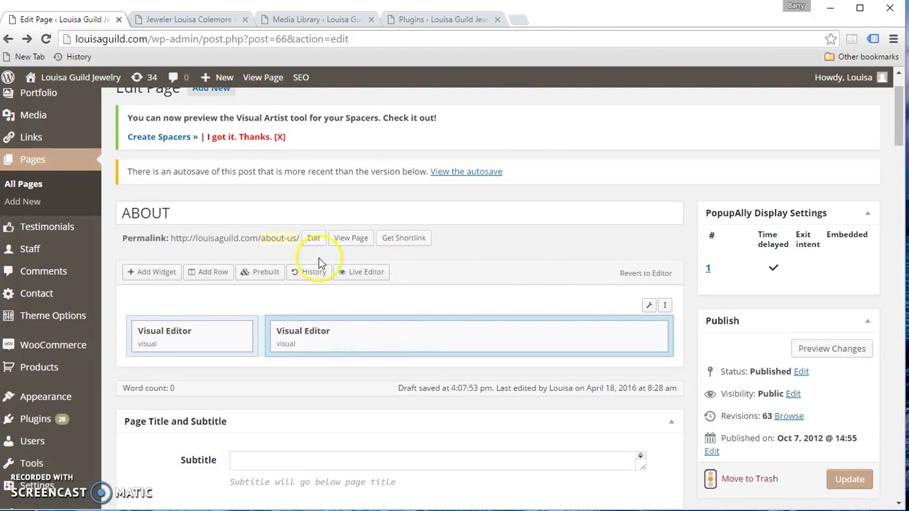
pyautogui.moveTo(654, 335)
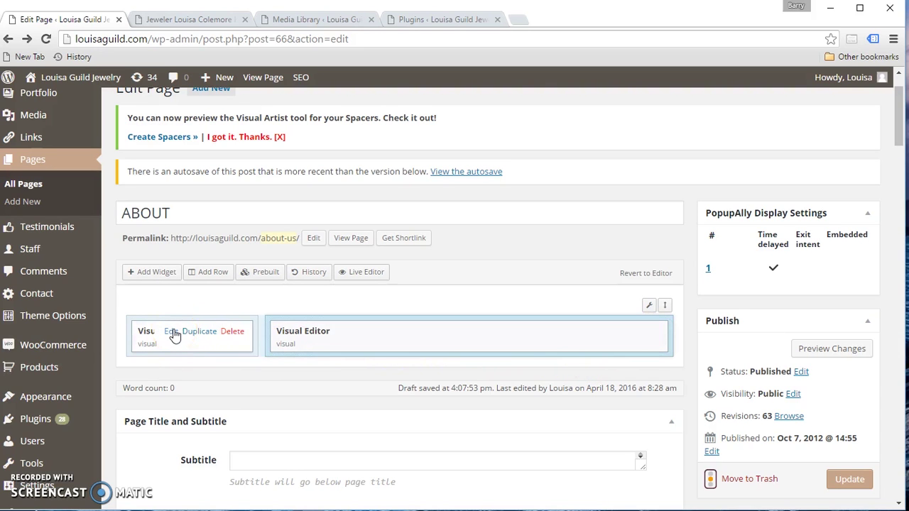
# - Open the left widget in Text view and start adding media, cancelling a file upload
pyautogui.click(173, 332)
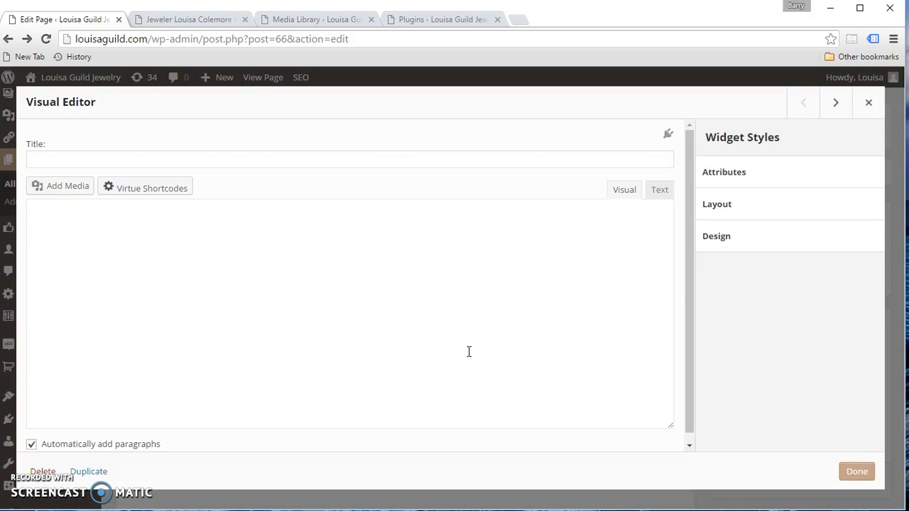
pyautogui.click(611, 192)
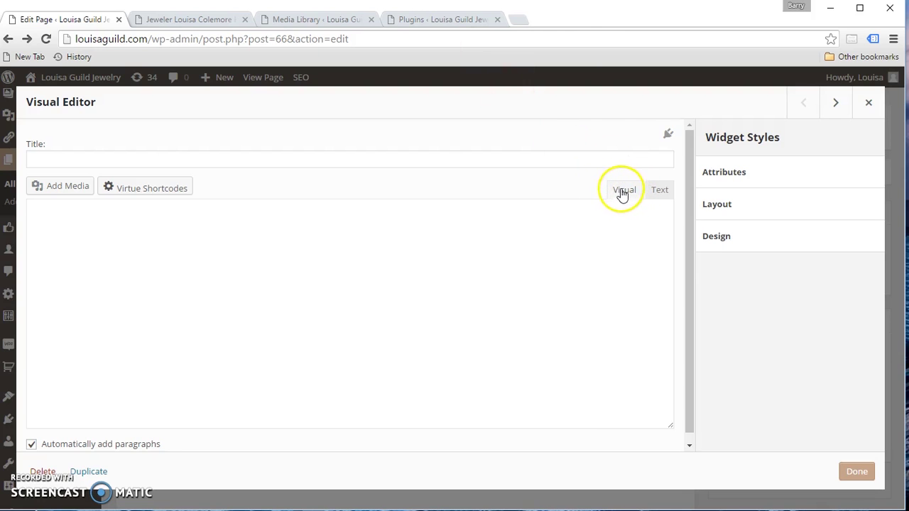
pyautogui.click(661, 191)
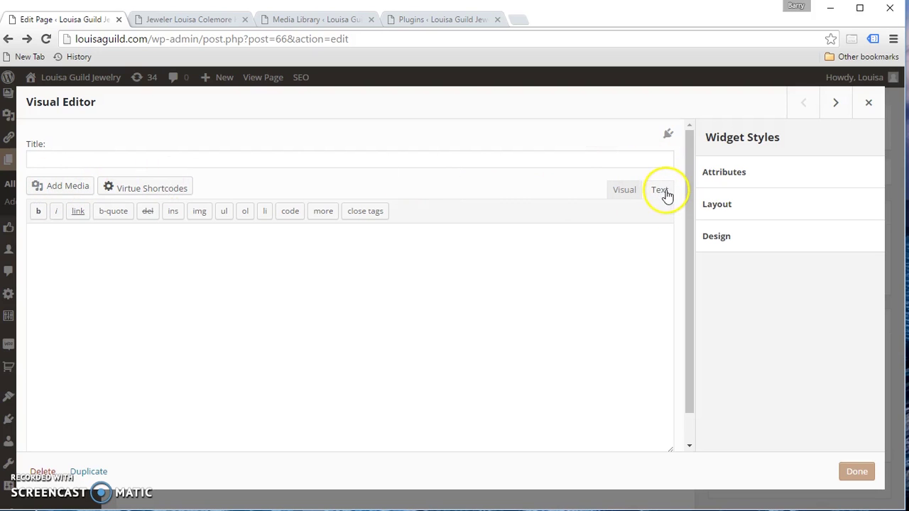
pyautogui.click(68, 186)
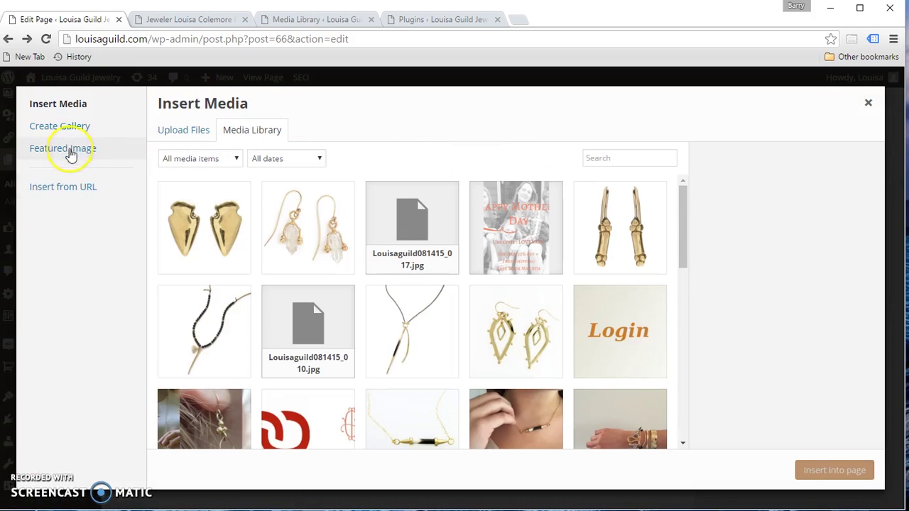
pyautogui.click(187, 132)
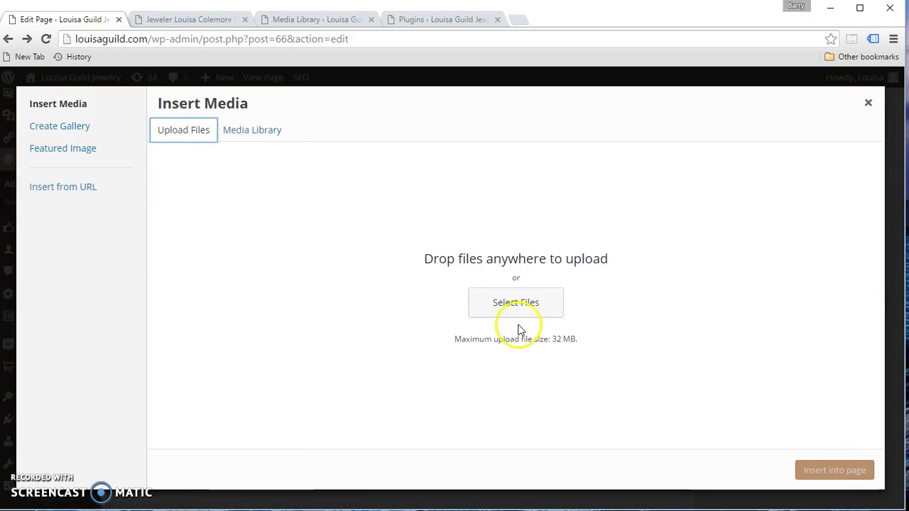
pyautogui.click(527, 313)
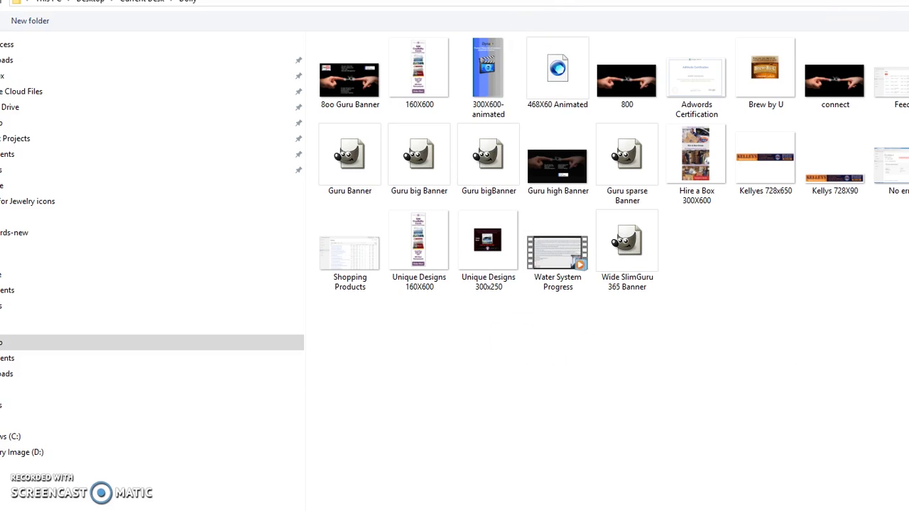
pyautogui.press('Escape')
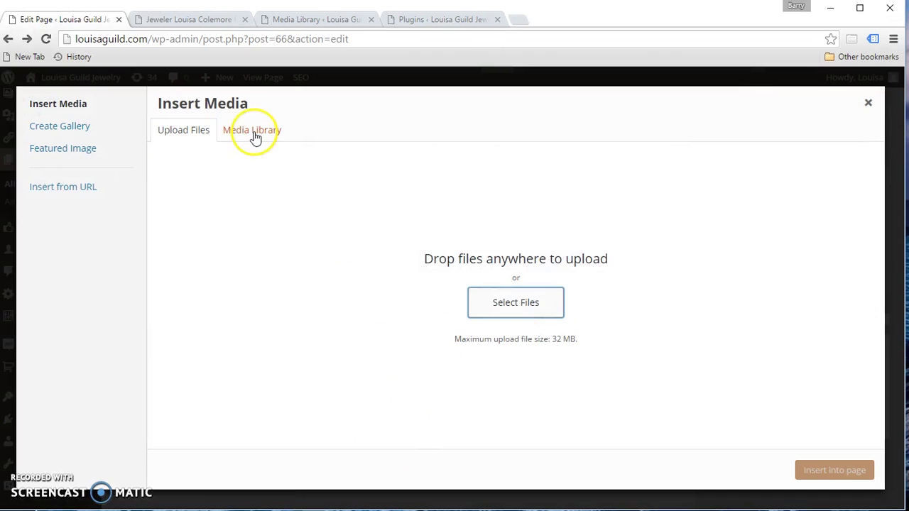
# - Search the media library for DSC_0719-001 and insert that portrait into the widget
pyautogui.click(250, 135)
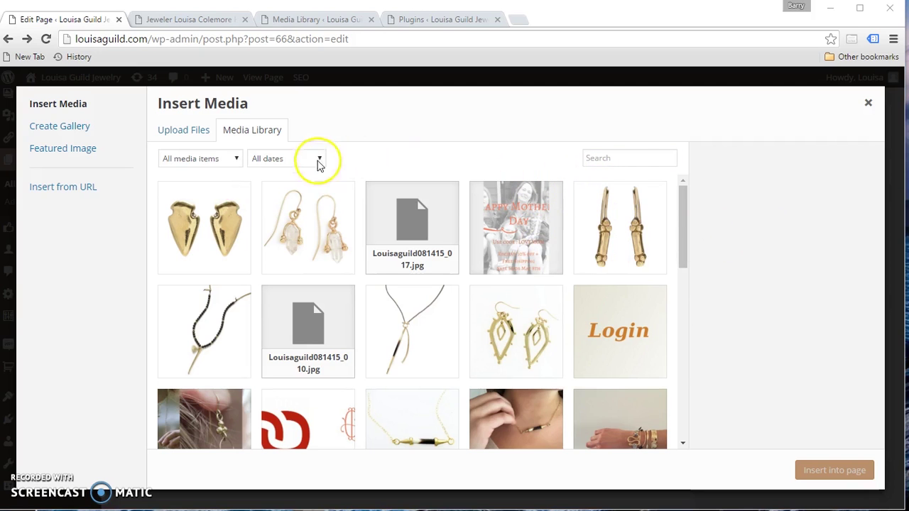
pyautogui.click(609, 160)
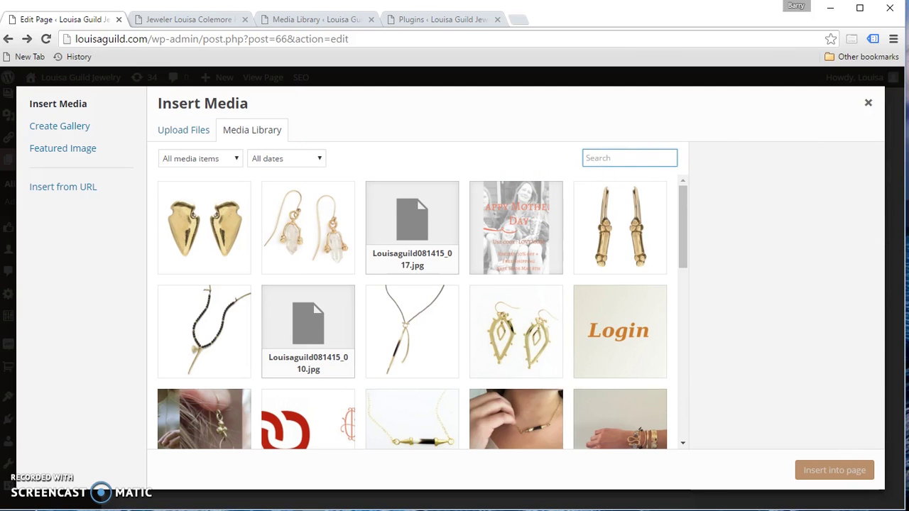
pyautogui.write('DSC_0719-001')
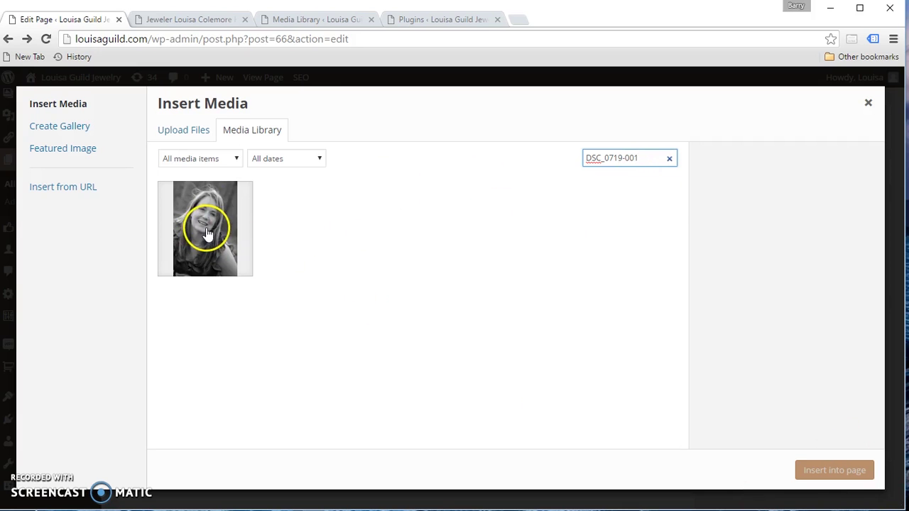
pyautogui.click(206, 20)
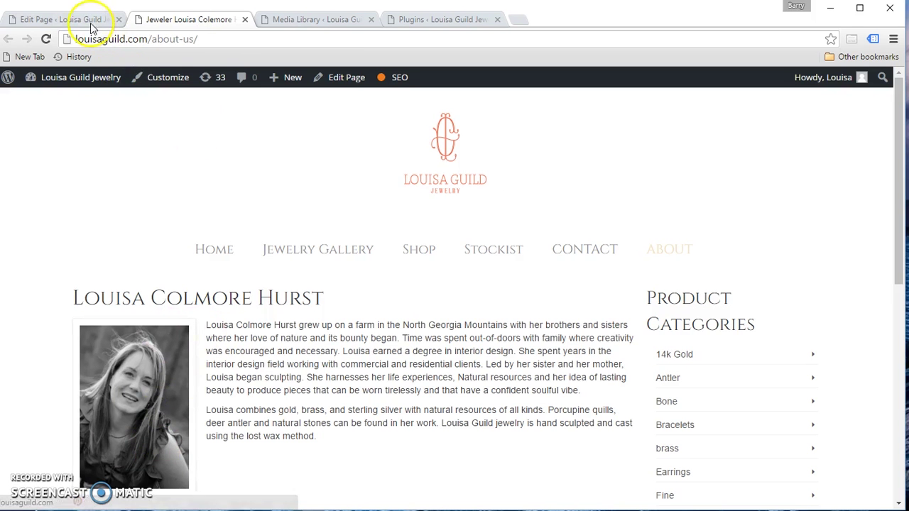
pyautogui.click(89, 21)
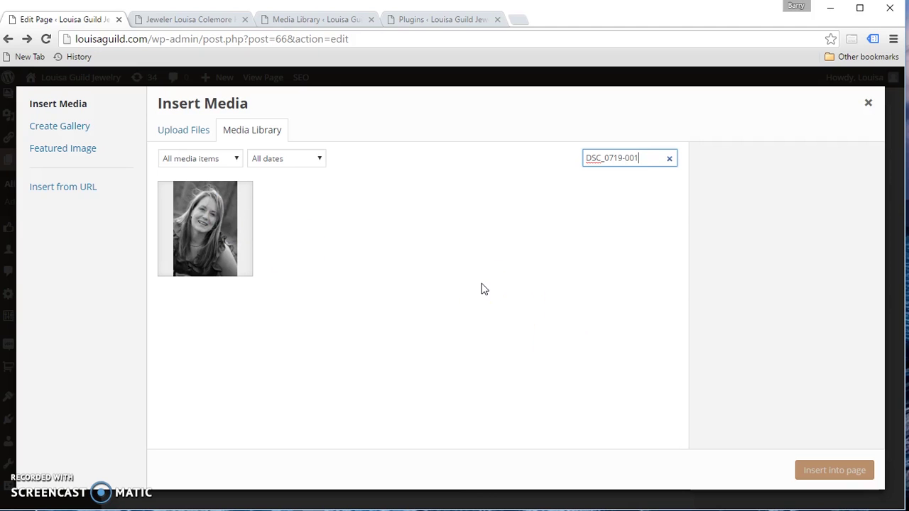
pyautogui.click(220, 242)
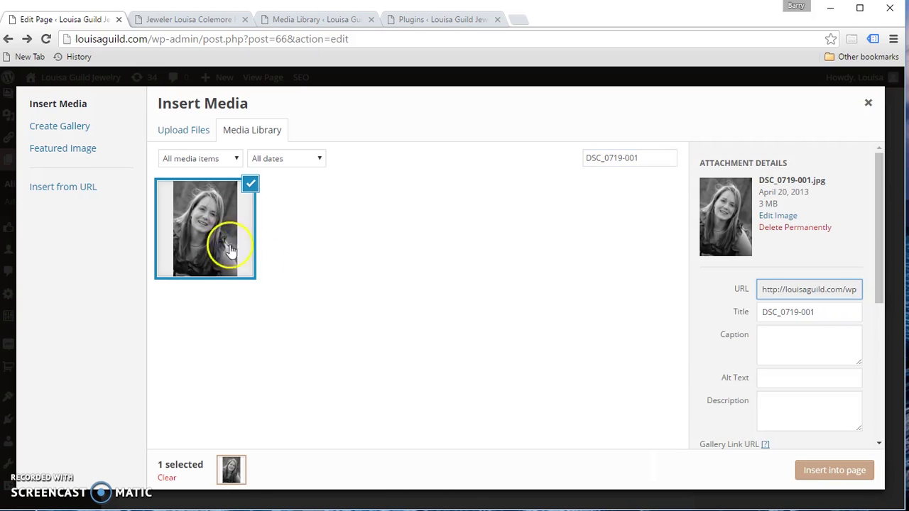
pyautogui.click(816, 471)
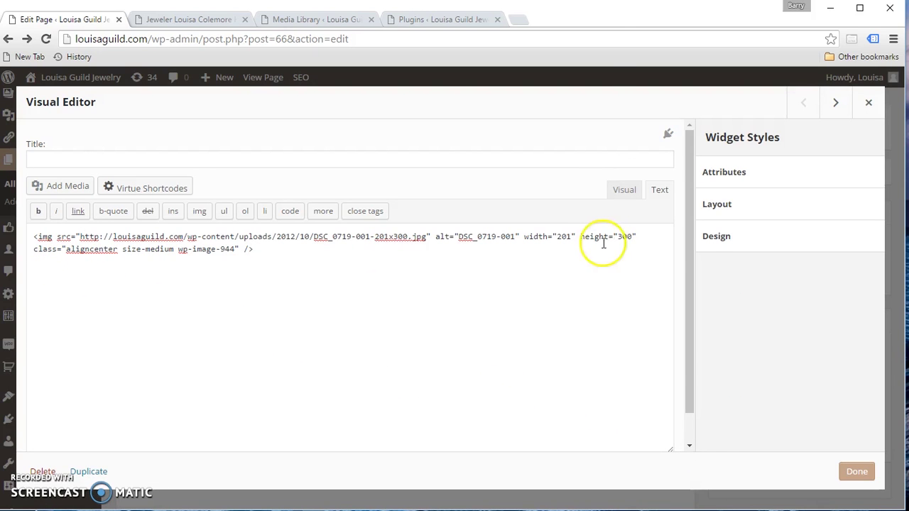
# - Save the portrait widget, preview the ABOUT page with the photo, and return to the editor
pyautogui.click(633, 190)
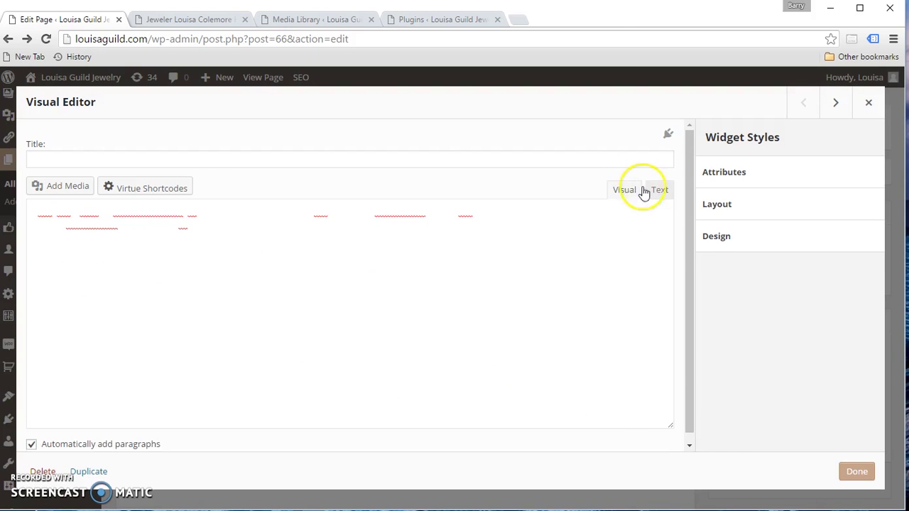
pyautogui.click(658, 190)
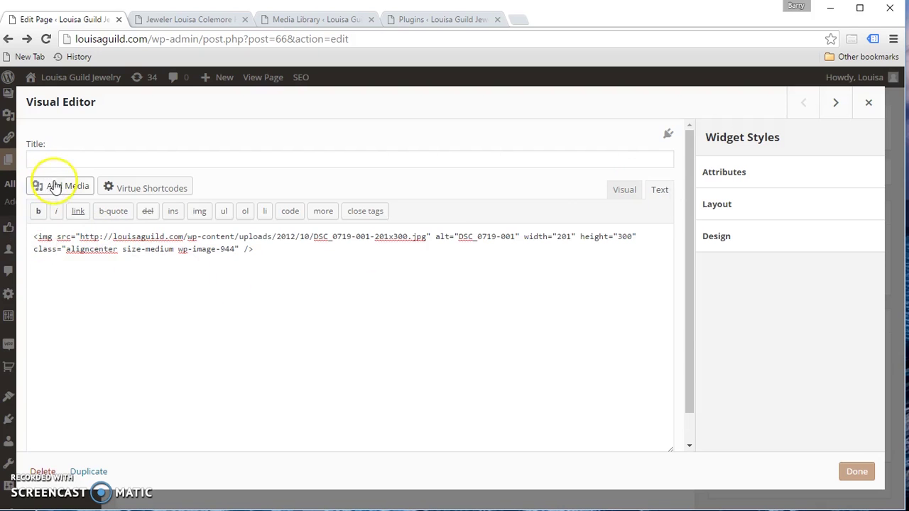
pyautogui.click(853, 472)
pyautogui.moveTo(179, 339)
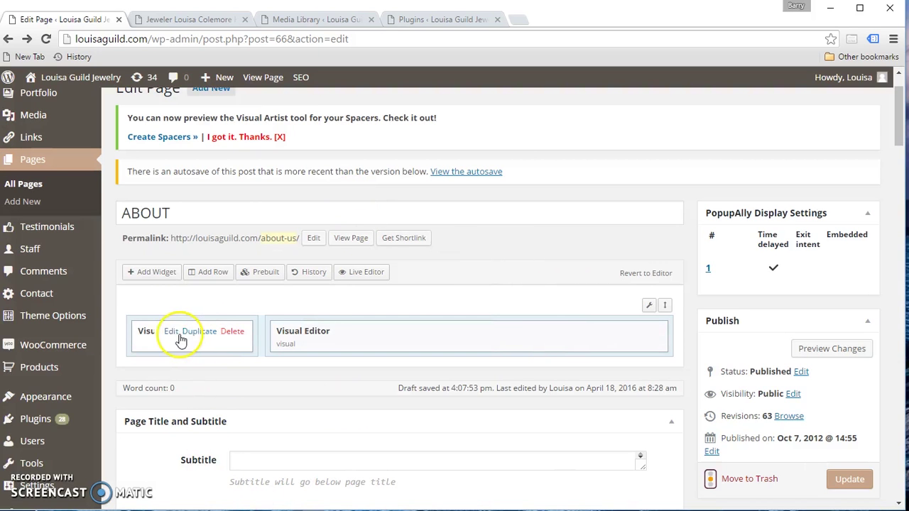
pyautogui.click(824, 349)
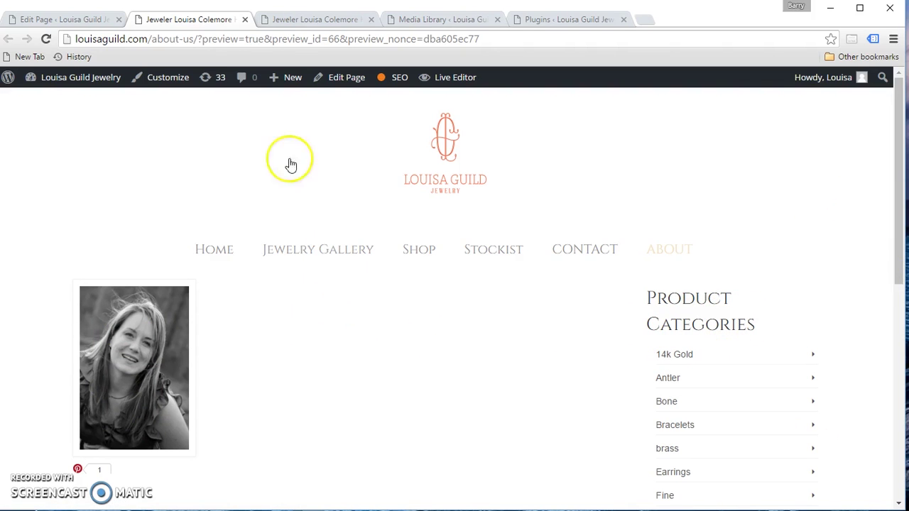
pyautogui.click(66, 22)
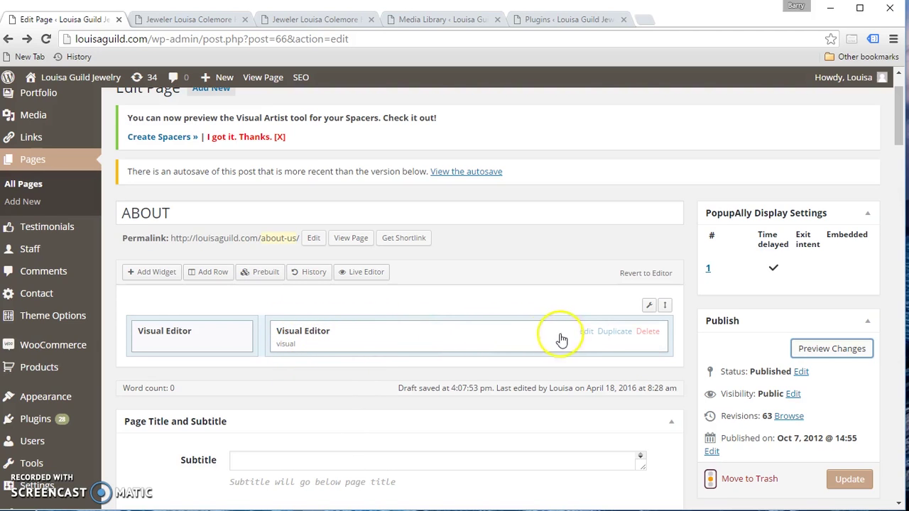
# - Title the right widget with the owner's full name and paste her 101-word biography as its body
pyautogui.click(587, 333)
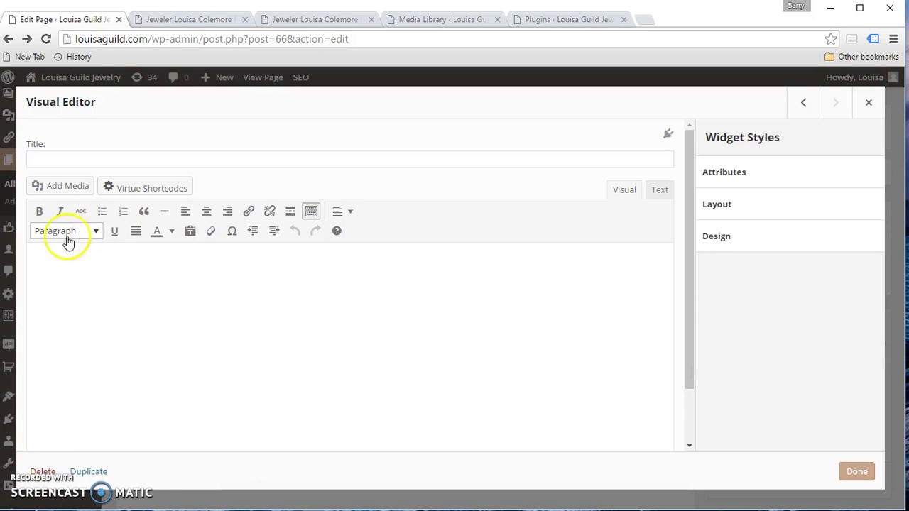
pyautogui.click(57, 159)
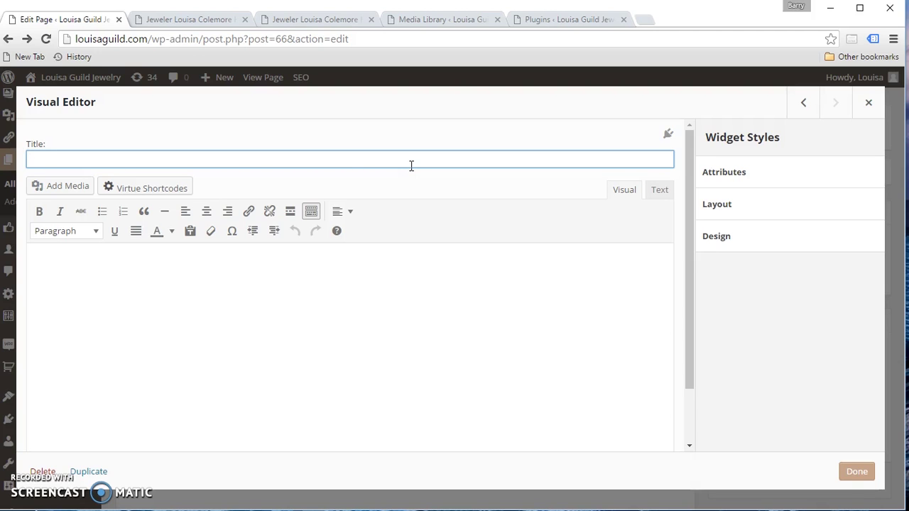
pyautogui.click(71, 158)
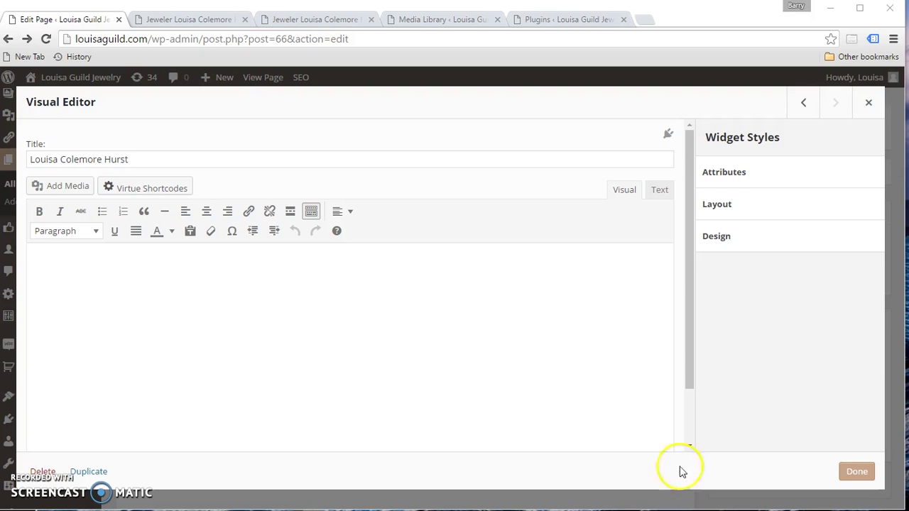
pyautogui.click(125, 278)
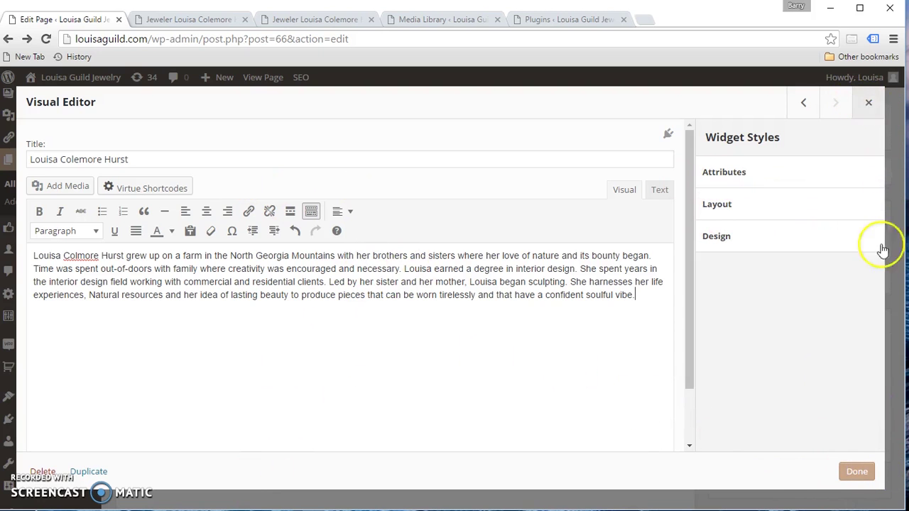
pyautogui.click(857, 472)
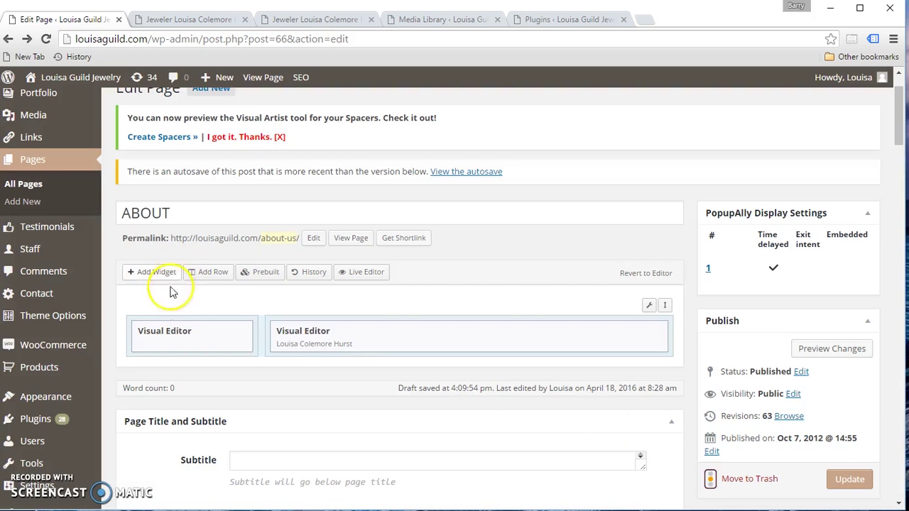
# - Preview the About page showing the portrait beside the titled biography, then return to the editor
pyautogui.click(828, 351)
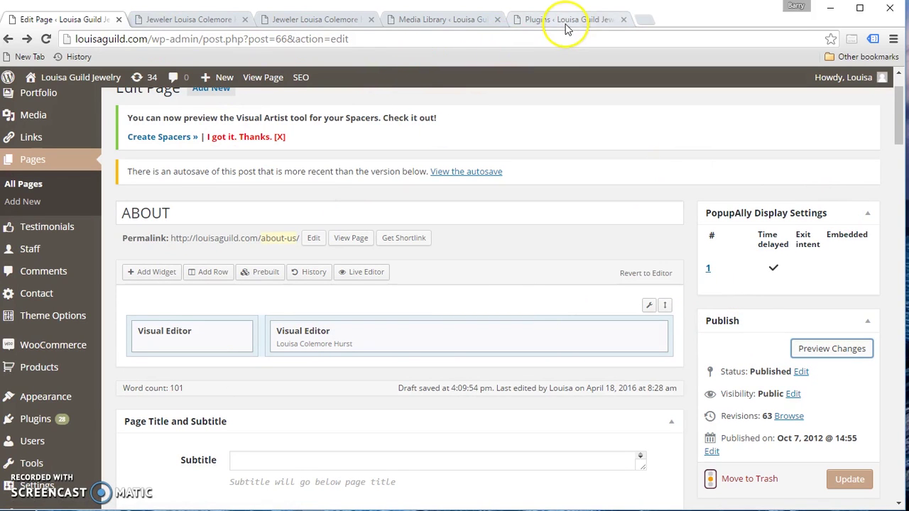
pyautogui.click(170, 18)
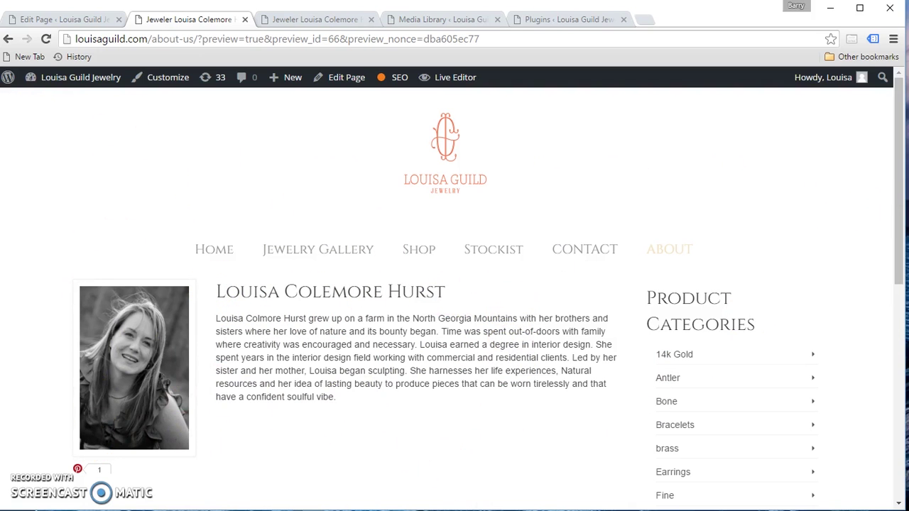
pyautogui.moveTo(902, 264); pyautogui.dragTo(894, 265)
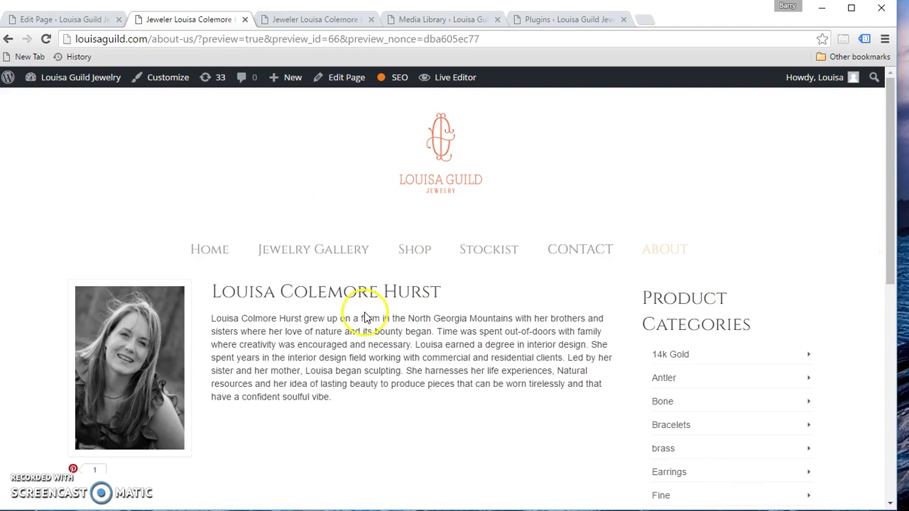
pyautogui.click(48, 20)
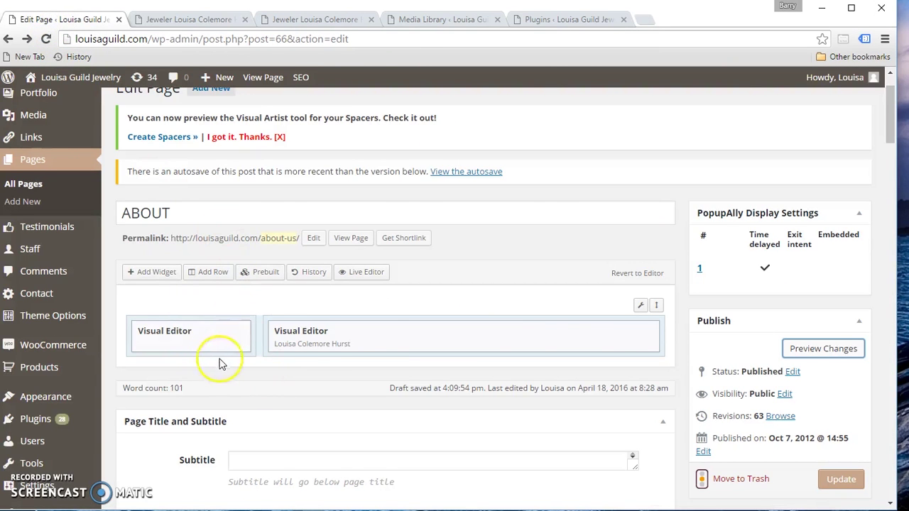
# - Check the About page preview once more and reopen the biography widget for editing
pyautogui.moveTo(185, 343)
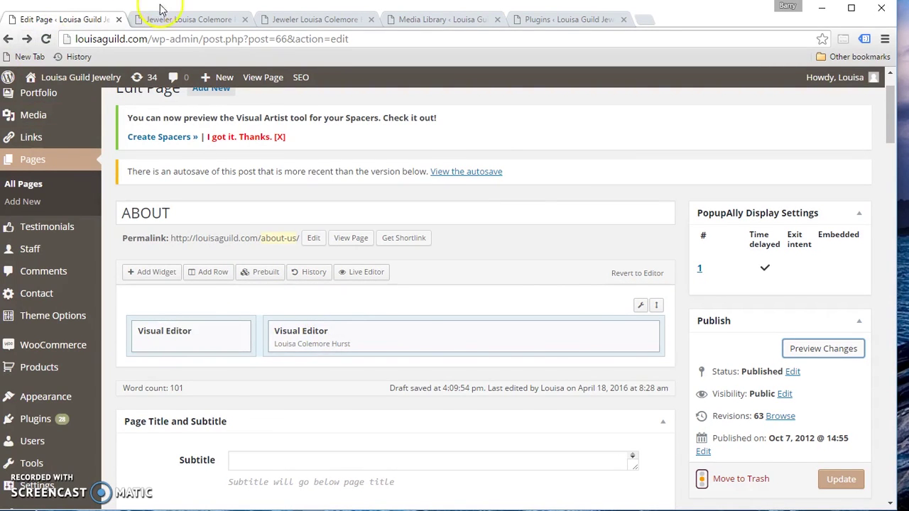
pyautogui.click(186, 20)
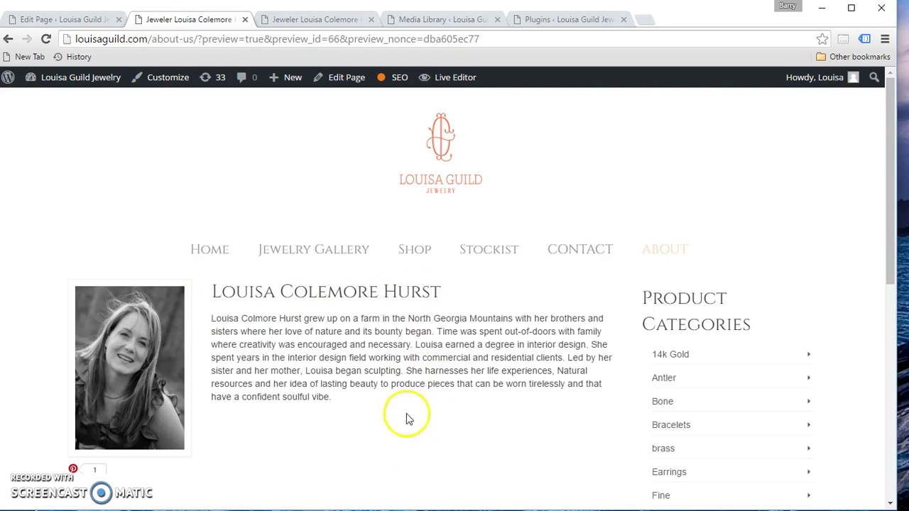
pyautogui.click(49, 21)
pyautogui.moveTo(381, 345)
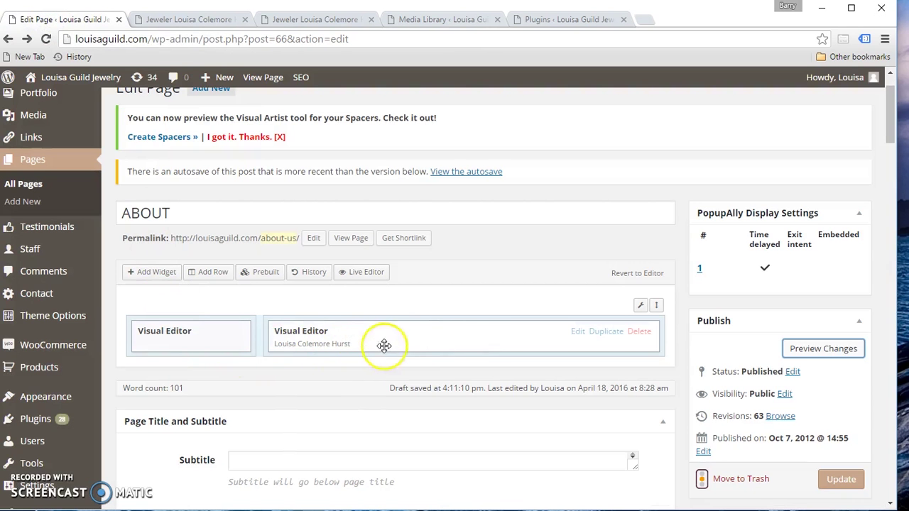
pyautogui.click(578, 332)
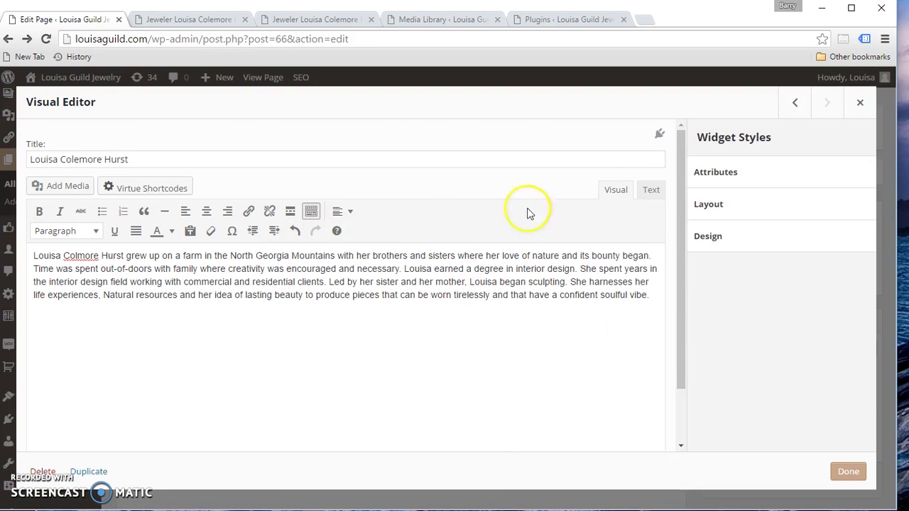
# - Insert a default 20px spacer on a new line above the biography paragraph
pyautogui.click(613, 193)
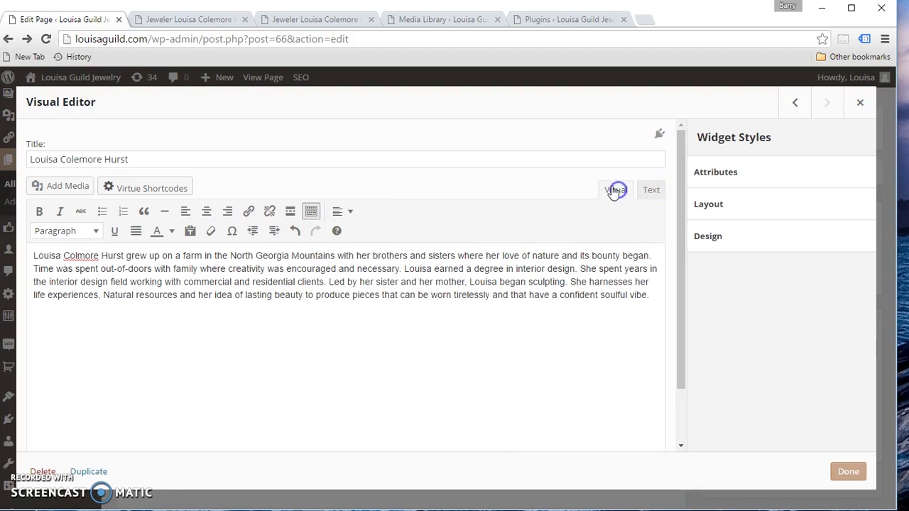
pyautogui.click(659, 198)
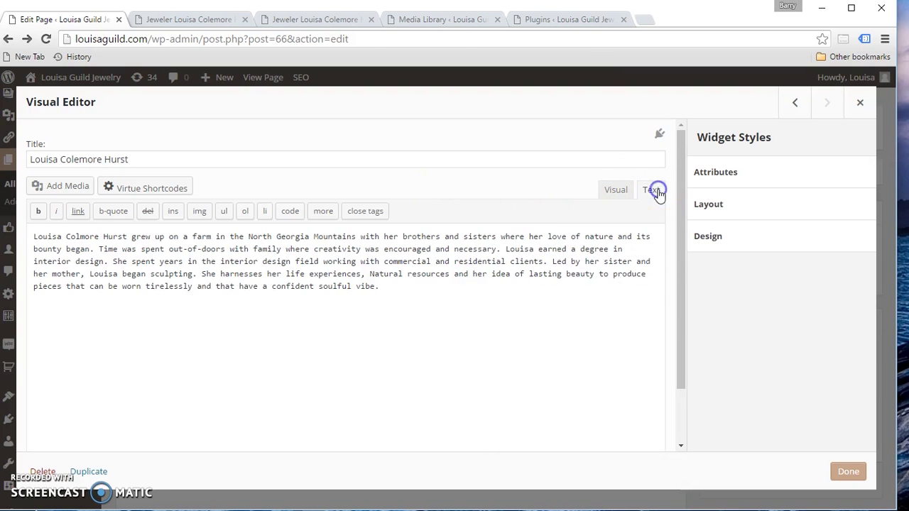
pyautogui.click(613, 193)
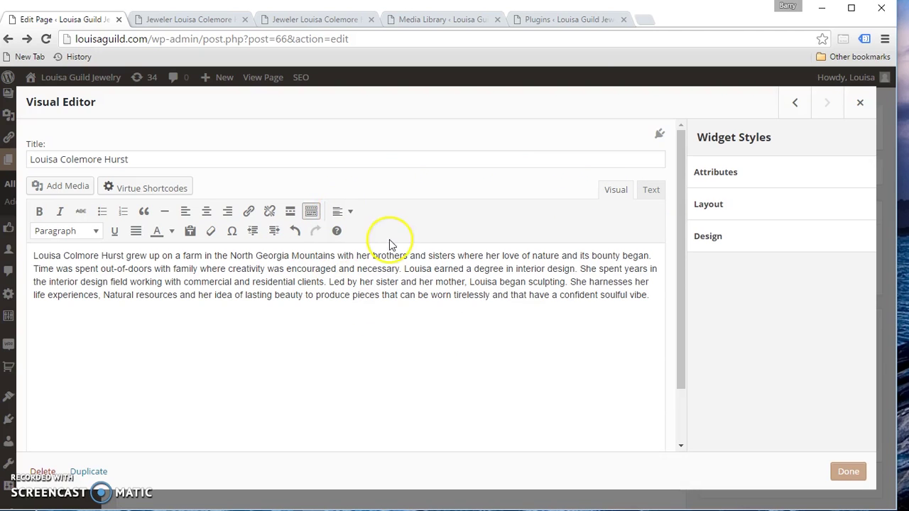
pyautogui.click(44, 258)
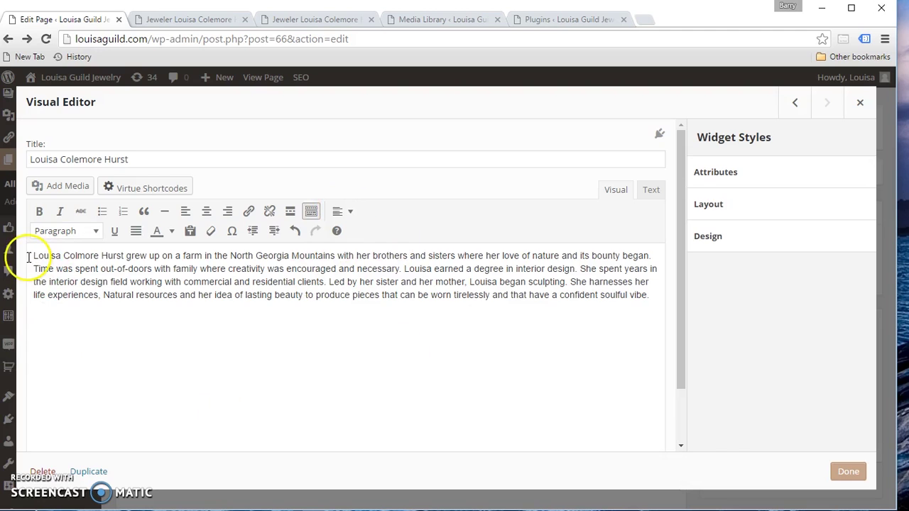
pyautogui.click(31, 256)
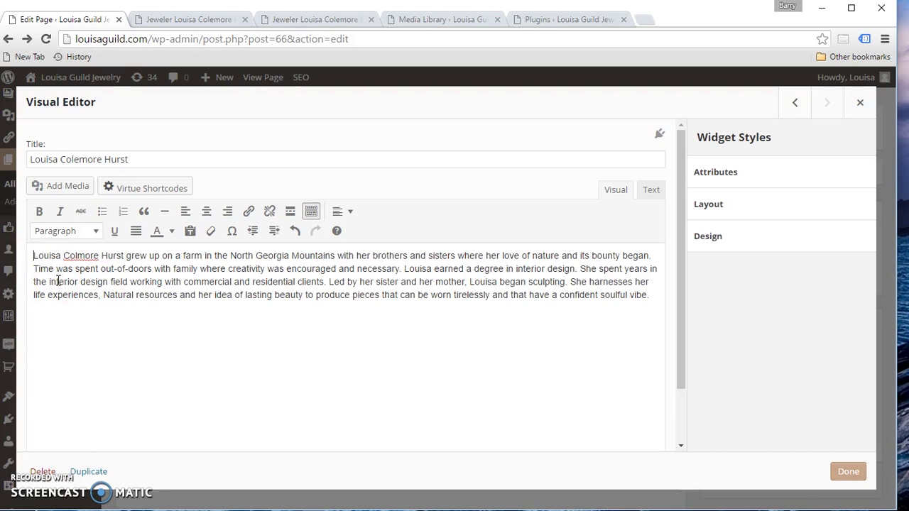
pyautogui.press('Return')
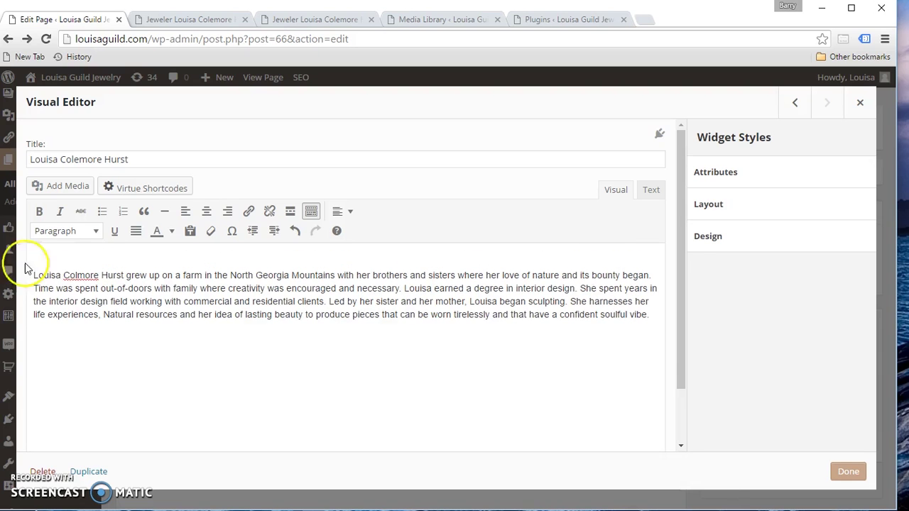
pyautogui.click(343, 213)
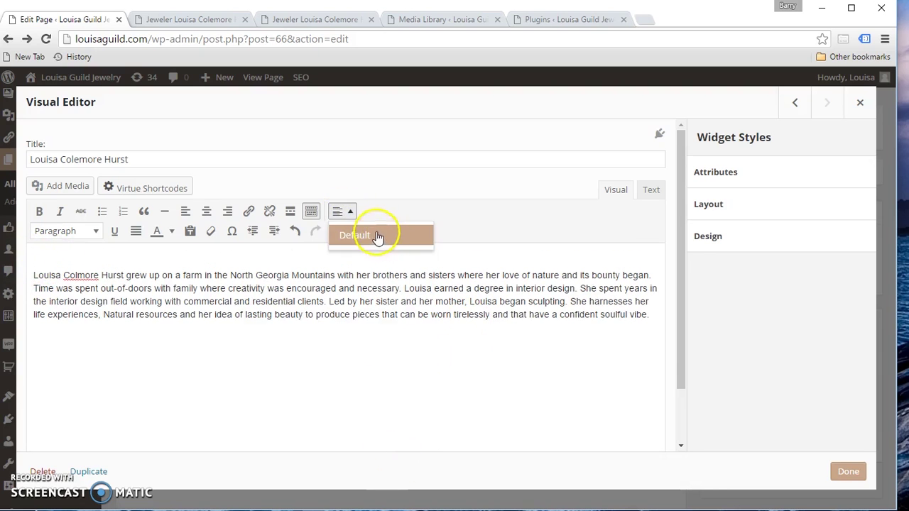
pyautogui.click(358, 237)
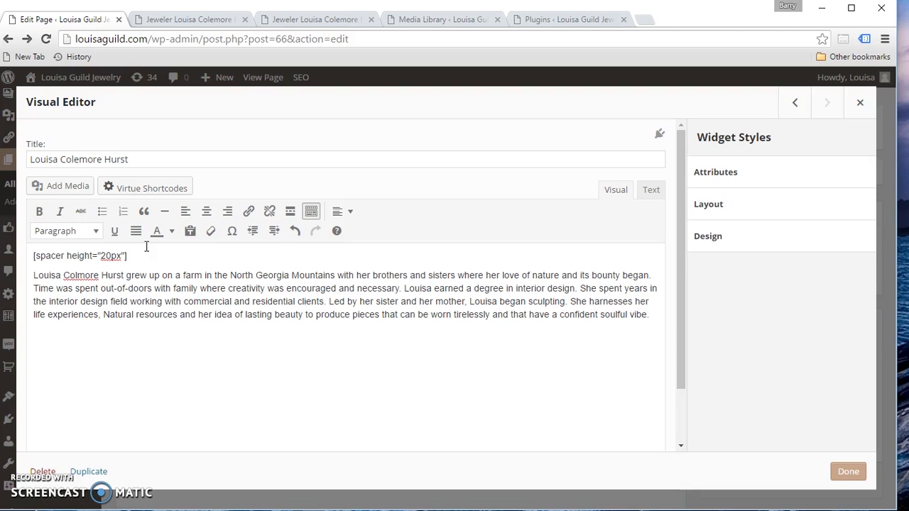
# - Save the text widget and preview the About page with the new gap below the title
pyautogui.click(104, 259)
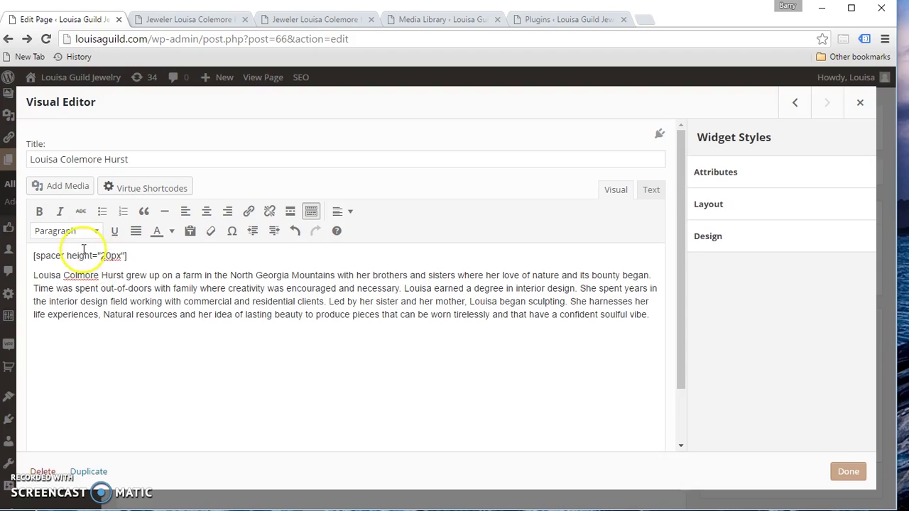
pyautogui.click(848, 472)
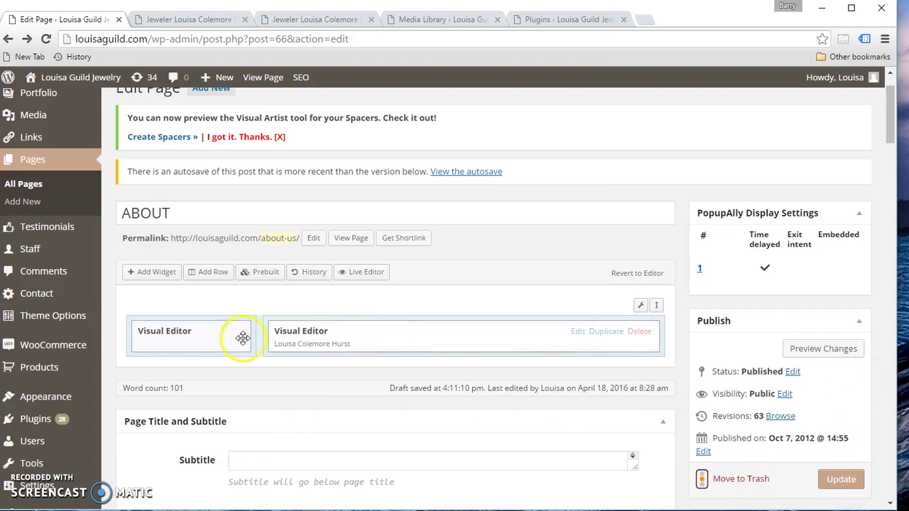
pyautogui.click(812, 349)
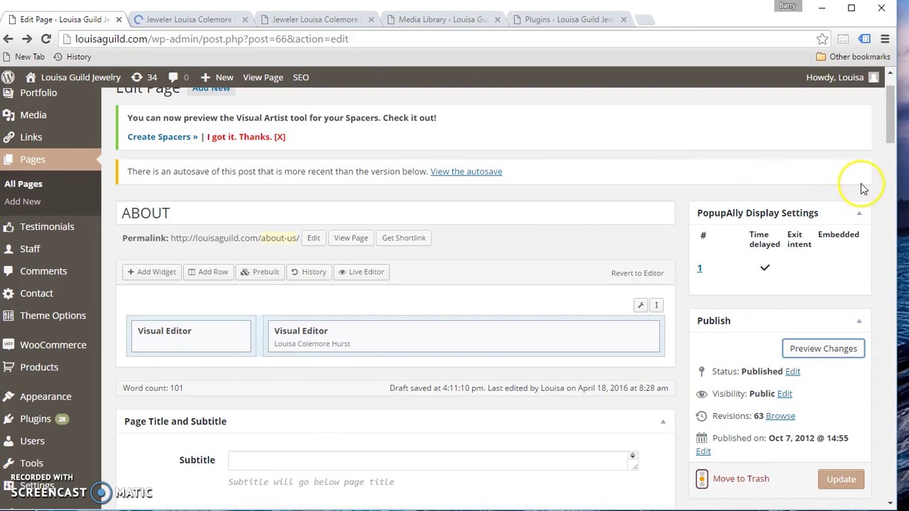
pyautogui.click(222, 24)
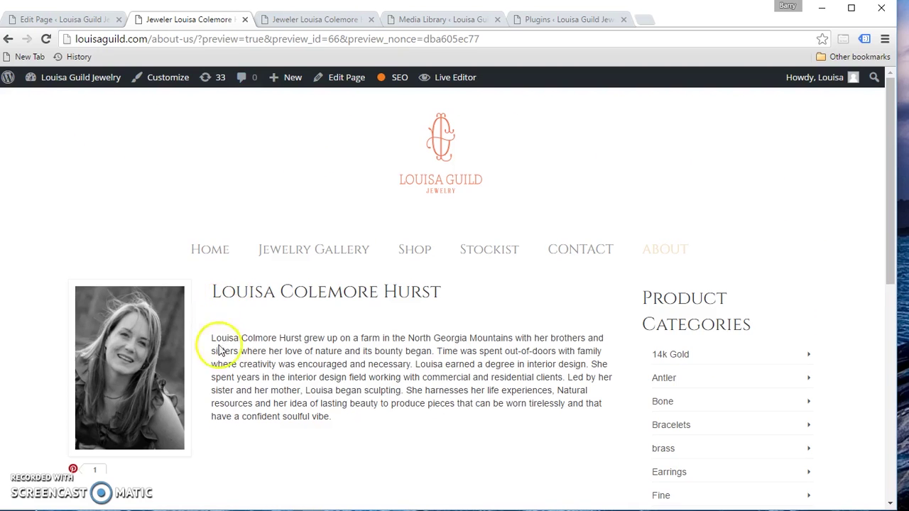